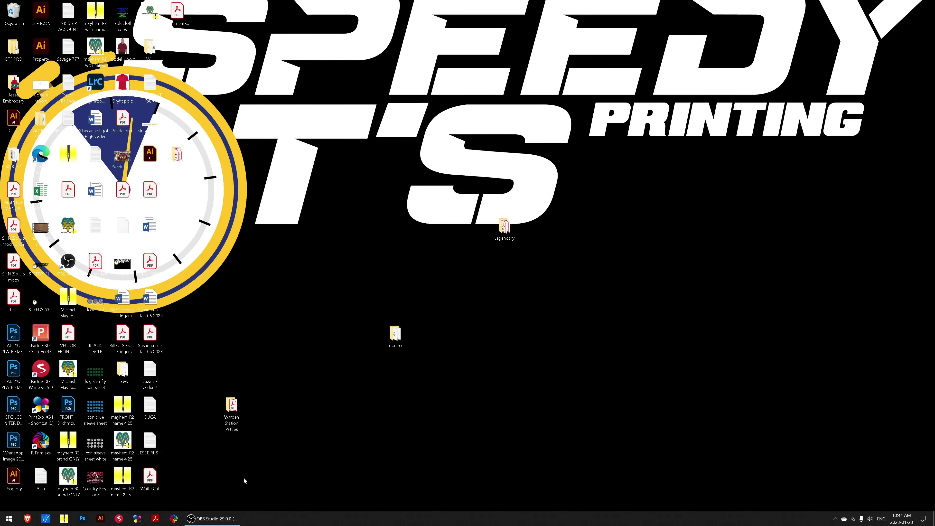
Open the Warden Station Patties folder on the desktop and launch Photoshop.
double_click(232, 407)
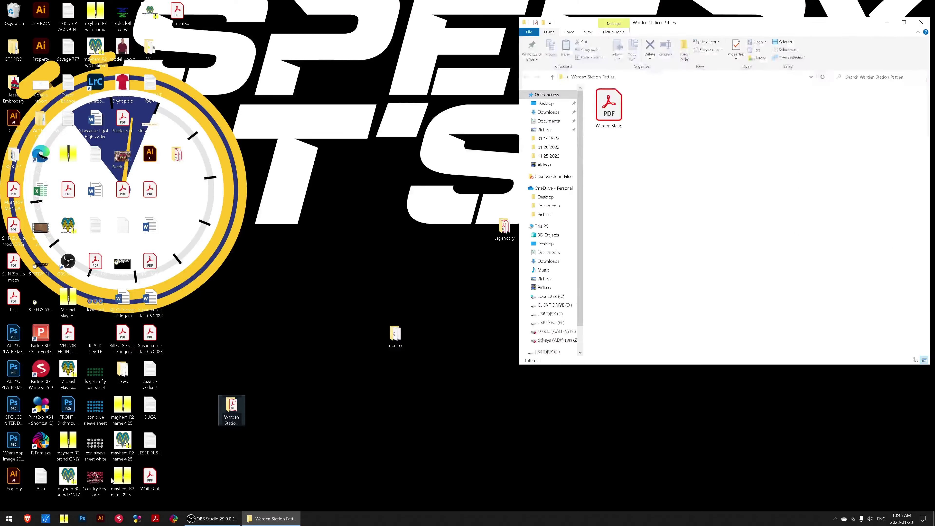
click(82, 519)
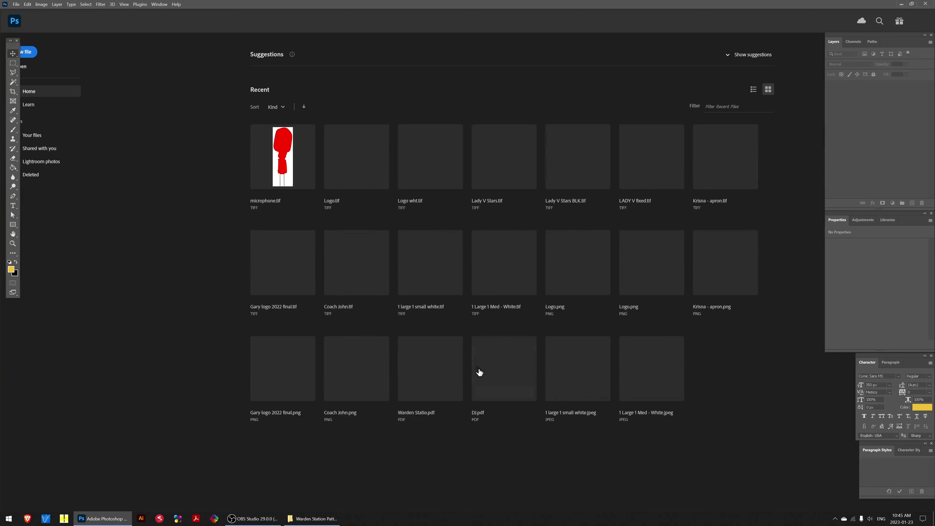
Import the Warden Station Patties logo PDF into Photoshop at 13 inches wide.
click(313, 519)
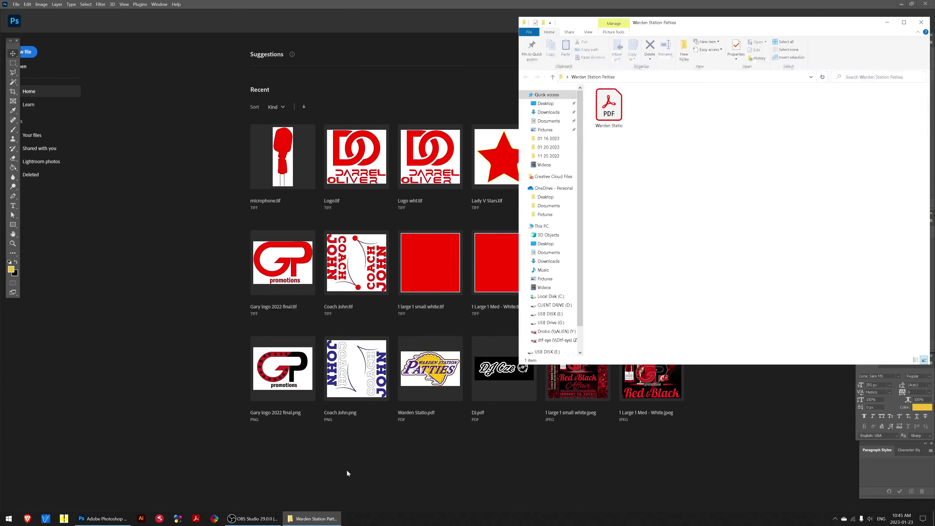
drag(610, 107, 385, 108)
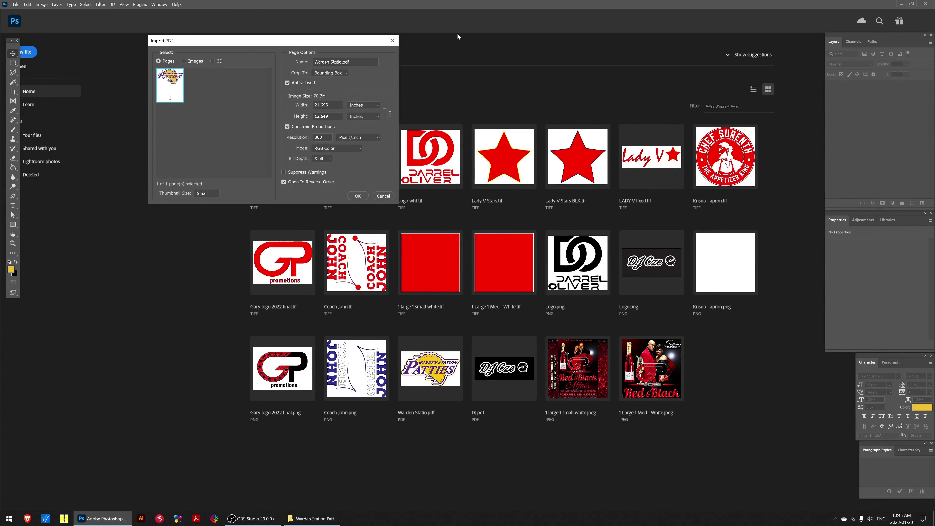
double_click(338, 106)
text(13)
key(Return)
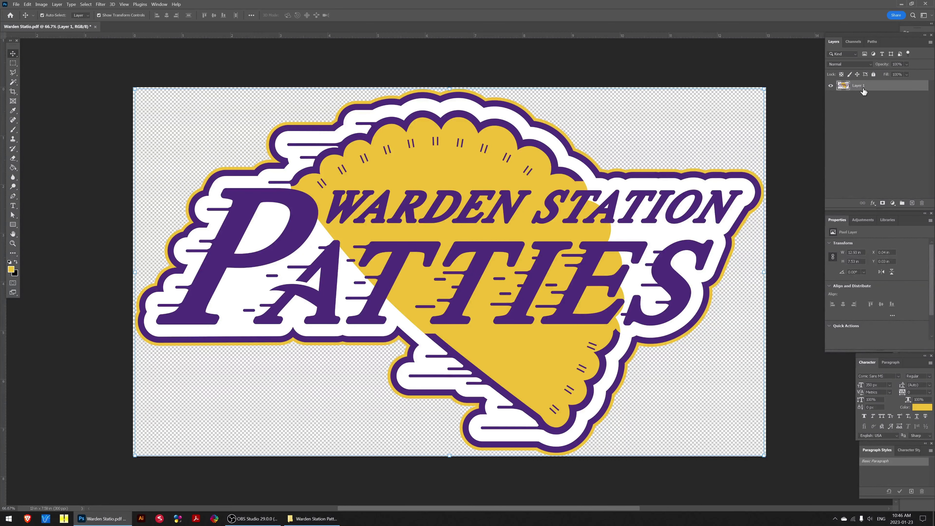
Rename the logo layer ARTWORT and load its contents as a selection.
text(ARTWORT)
key(Return)
ctrl+click(843, 87)
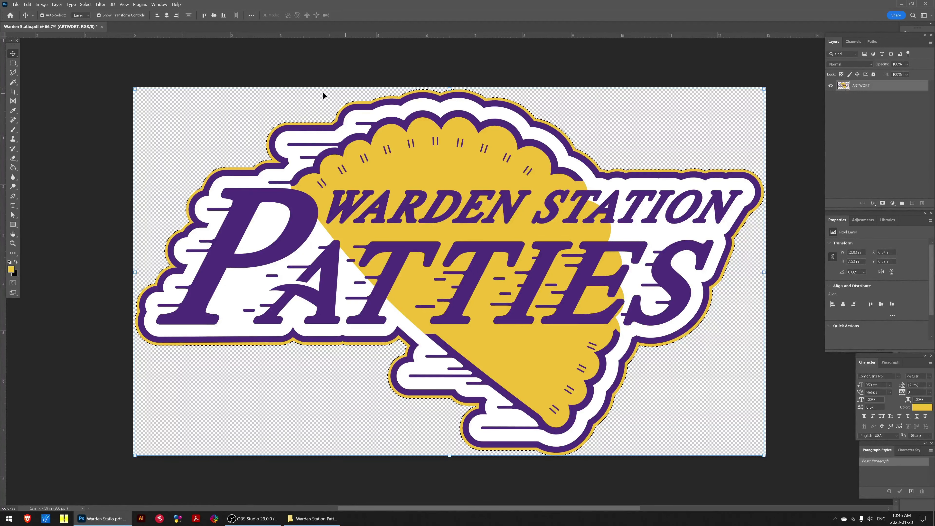
Contract the artwork selection inward by 1 pixel.
click(87, 4)
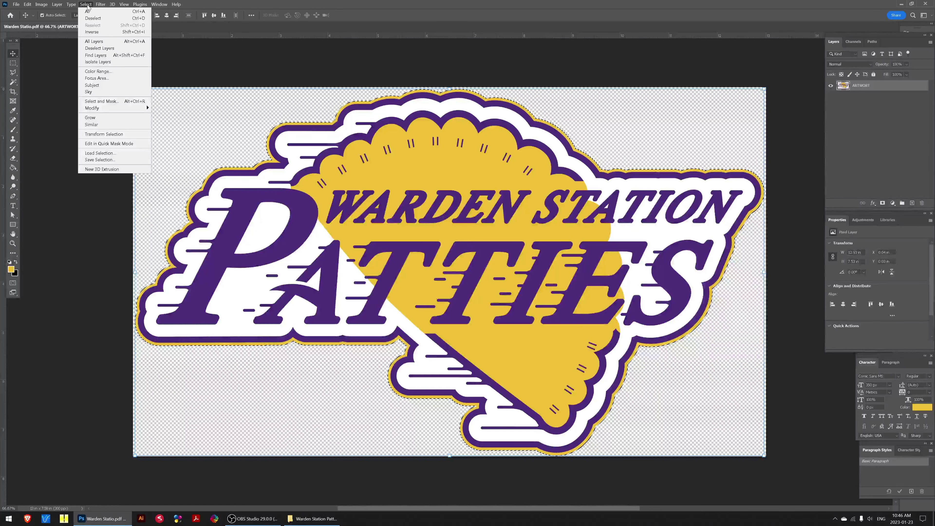
mouse_move(122, 109)
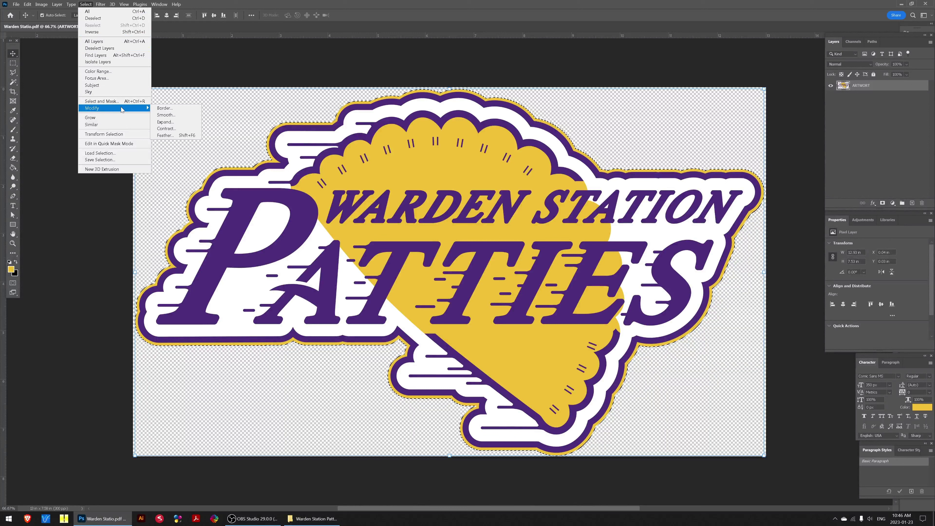
click(188, 129)
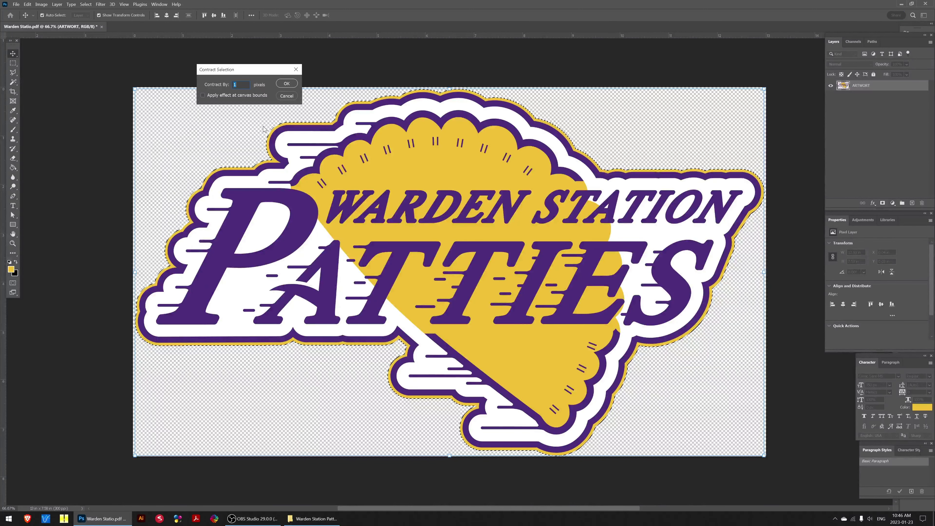
click(286, 83)
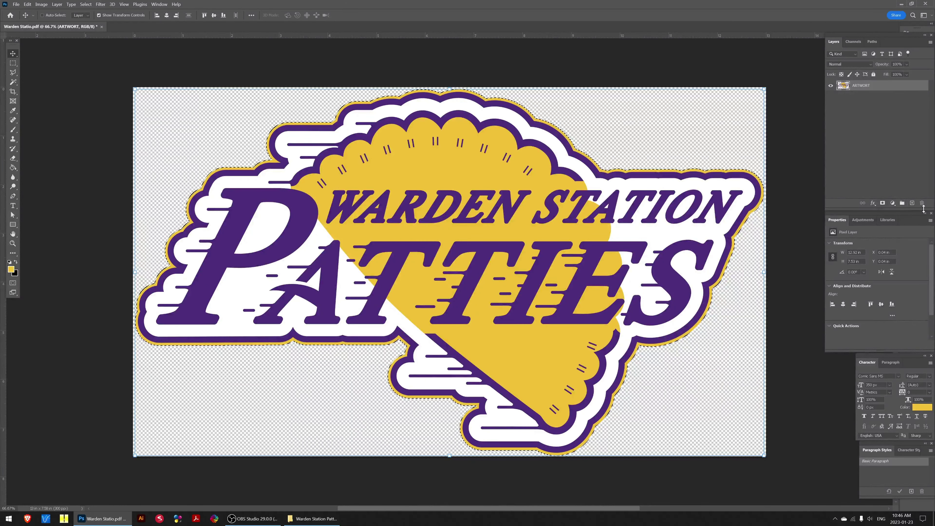
Zoom in to 1600% to inspect the contracted selection edge, then zoom back out.
key(ctrl+1)
key(ctrl+plus)
key(ctrl+plus)
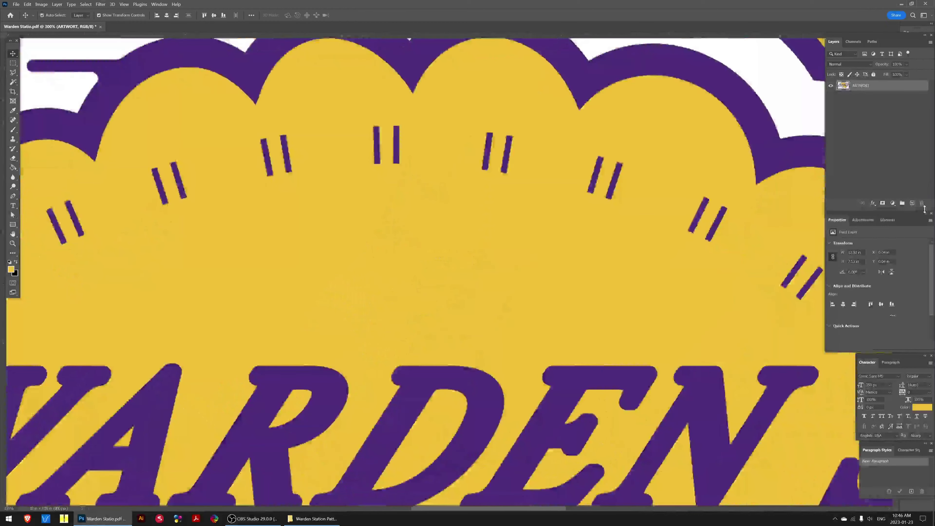
key(Page_Up)
key(ctrl+plus)
key(ctrl+plus)
key(ctrl+plus)
key(ctrl+plus)
key(ctrl+plus)
key(ctrl+plus)
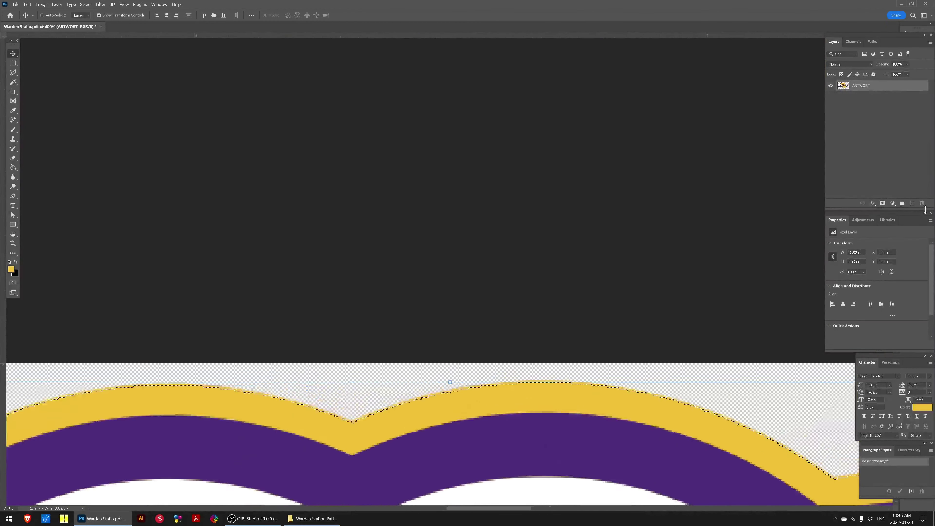
key(ctrl+plus)
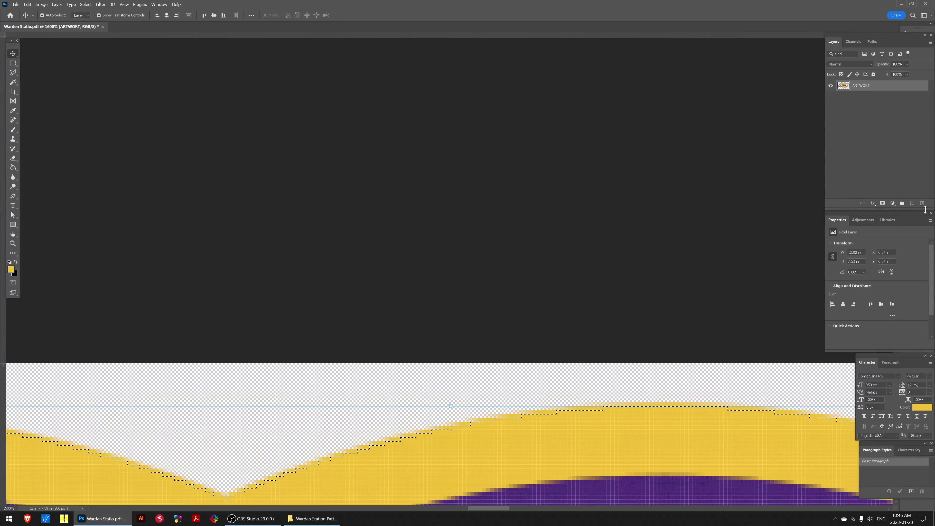
key(ctrl+minus)
key(ctrl+minus)
key(ctrl+minus)
key(ctrl+minus)
key(ctrl+minus)
key(ctrl+minus)
key(ctrl+minus)
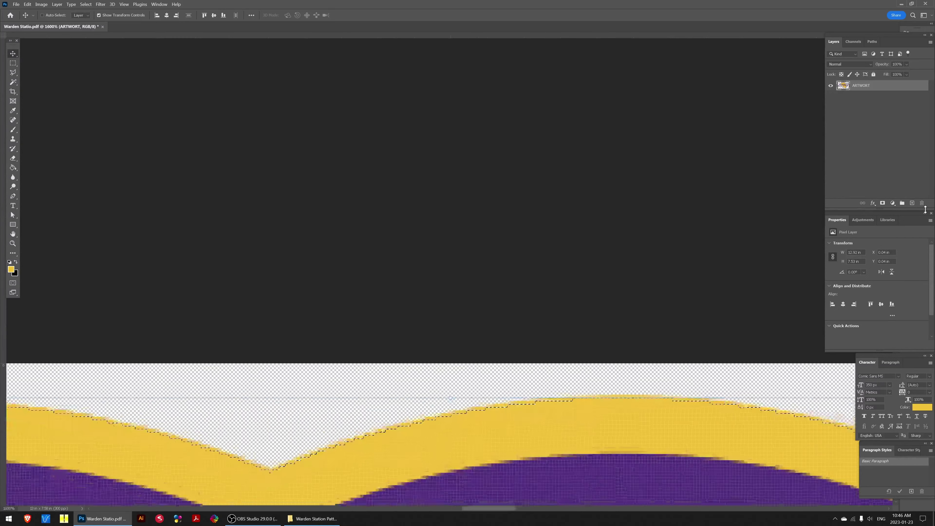
key(ctrl+minus)
key(ctrl+minus)
key(ctrl+minus)
key(ctrl+minus)
key(ctrl+minus)
key(ctrl+minus)
key(ctrl+minus)
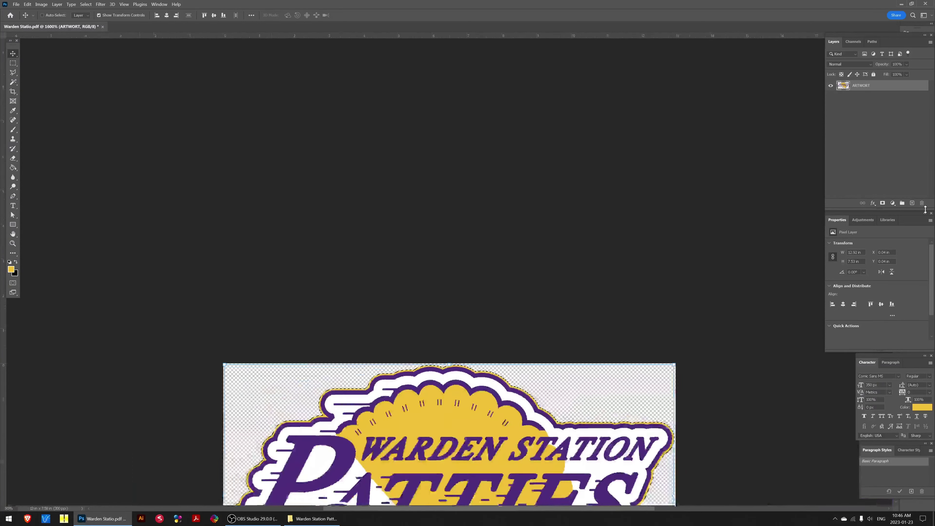
scroll(674, 323, down, 1)
key(ctrl+plus)
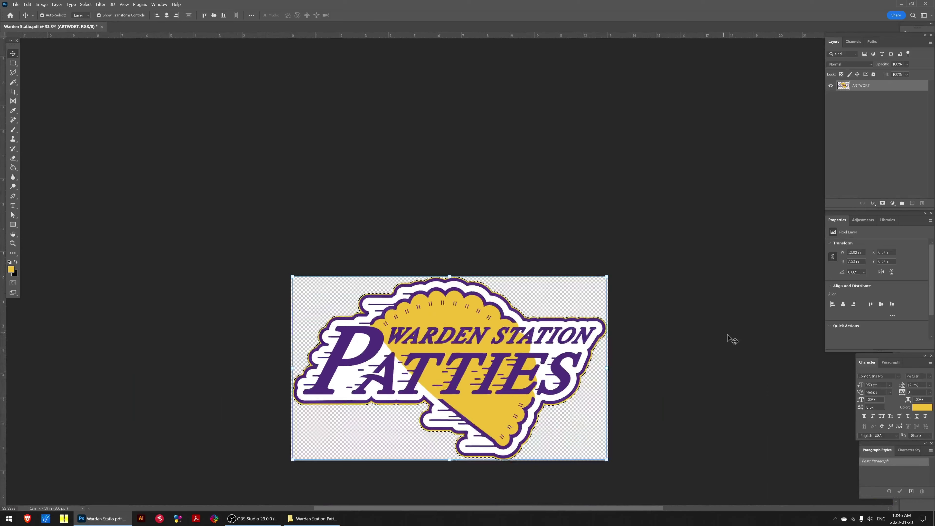
scroll(761, 304, down, 2)
Add a new layer above ARTWORT named WHITE BASE.
click(912, 203)
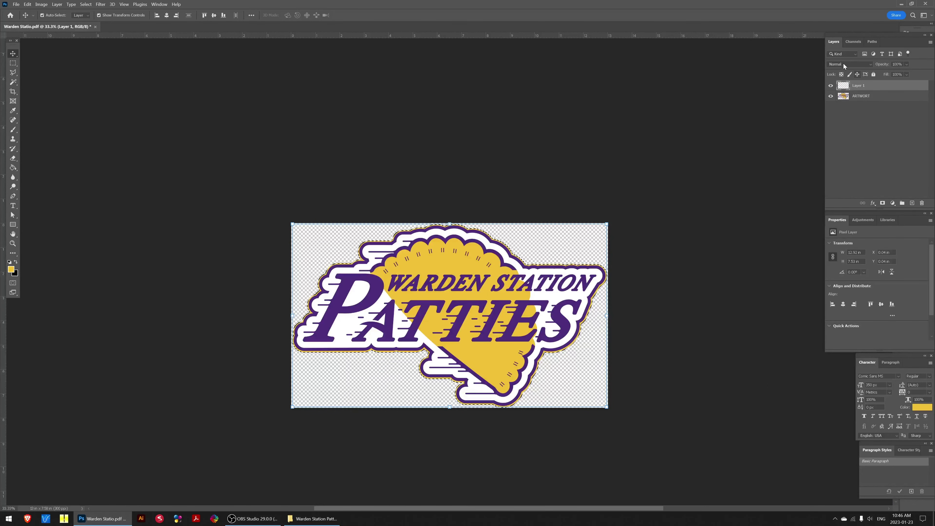
double_click(862, 86)
text(WHITE BASE)
key(Return)
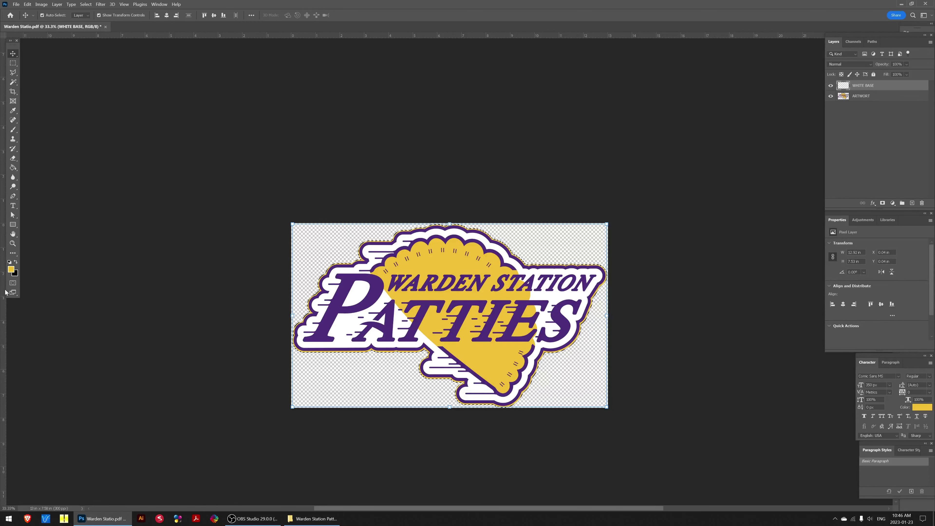
Fill the outline selection with a black background colour and inspect the black edge close up.
click(15, 273)
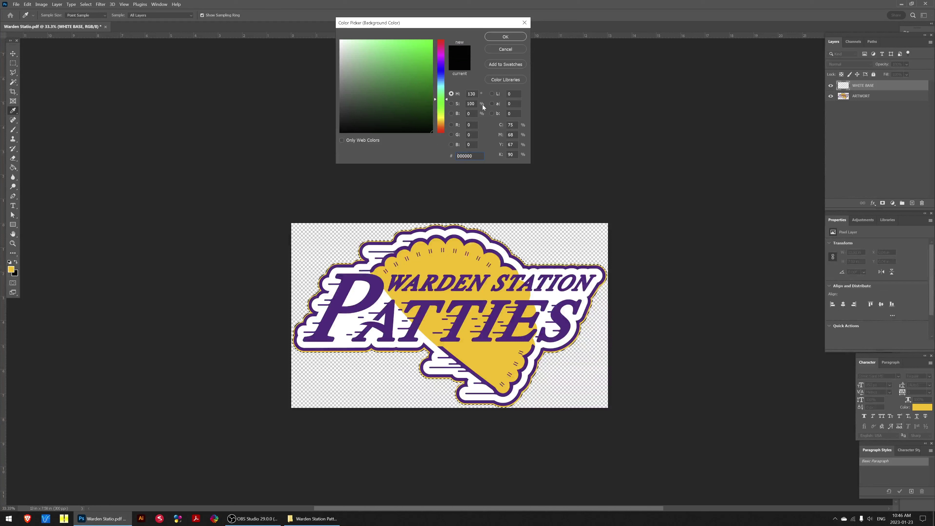
click(511, 38)
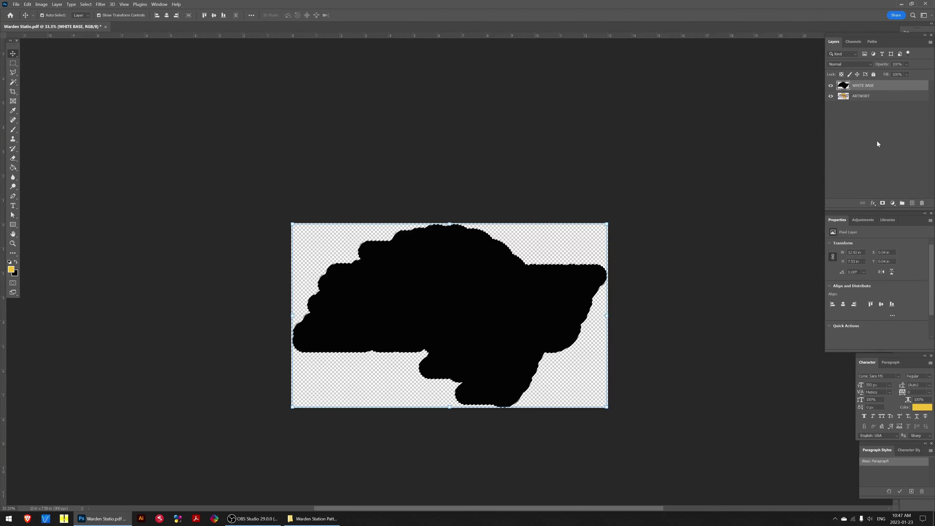
key(ctrl+1)
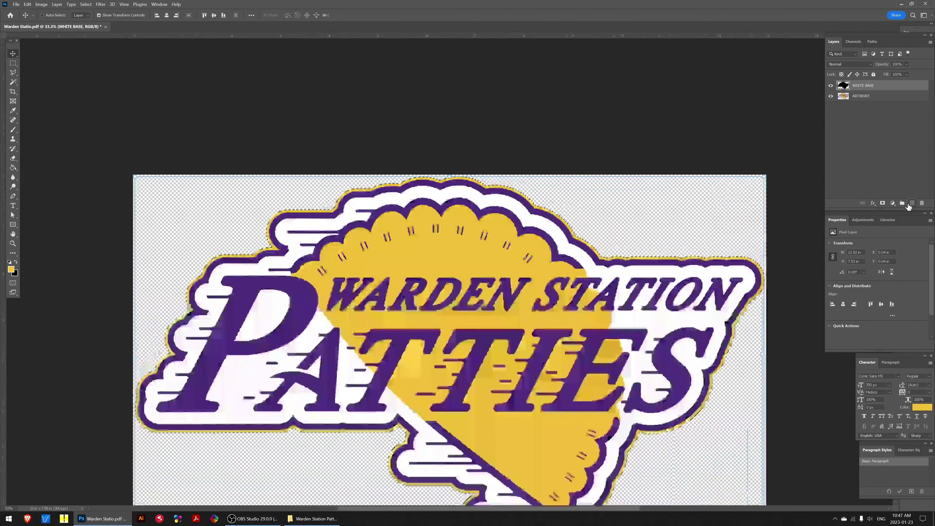
key(ctrl+plus)
key(ctrl+plus)
key(ctrl+plus)
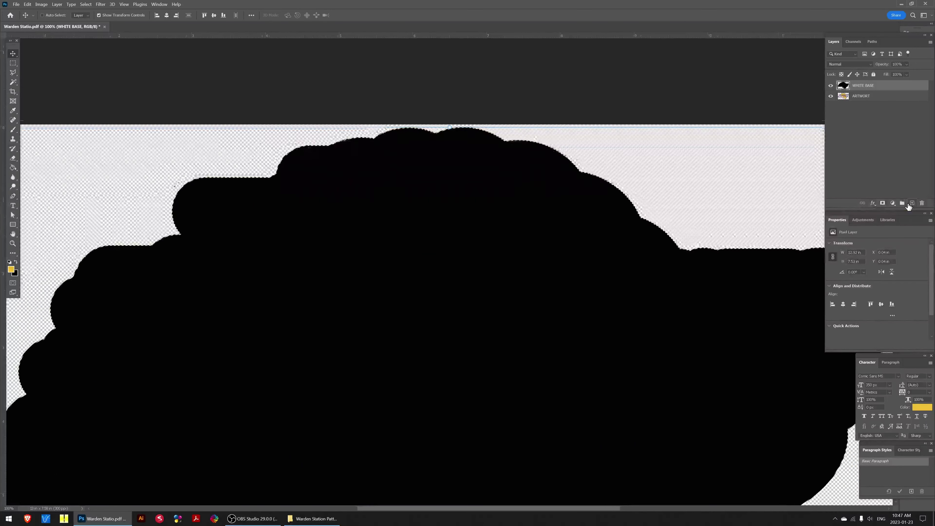
key(ctrl+plus)
key(ctrl+plus)
key(ctrl+plus)
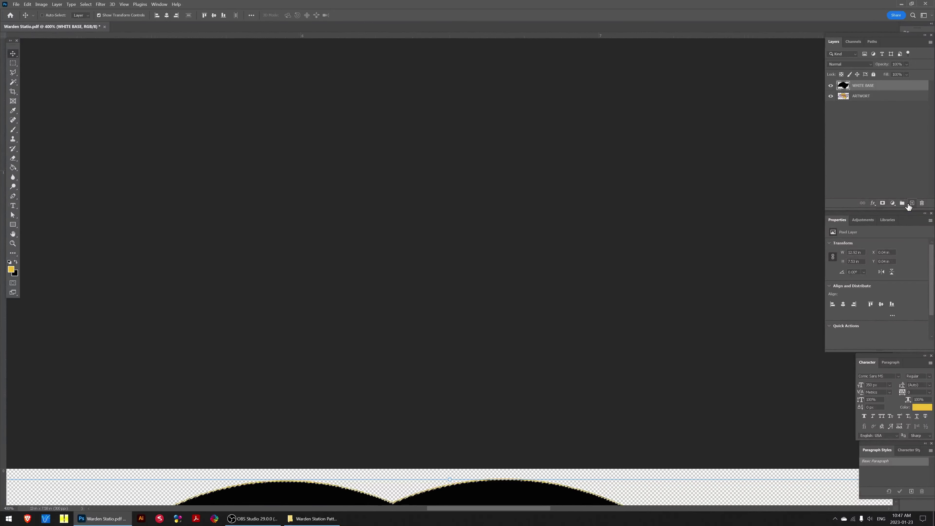
key(Page_Down)
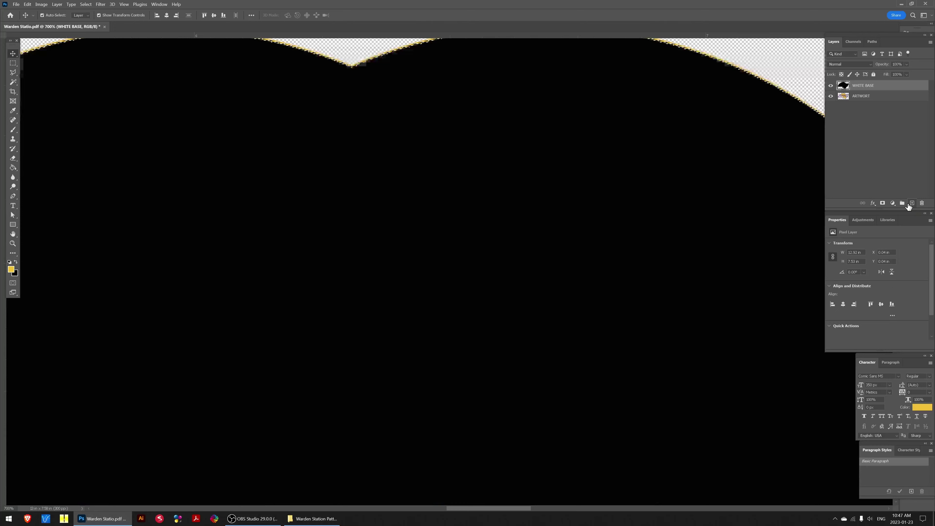
scroll(600, 142, up, 2)
scroll(602, 143, up, 1)
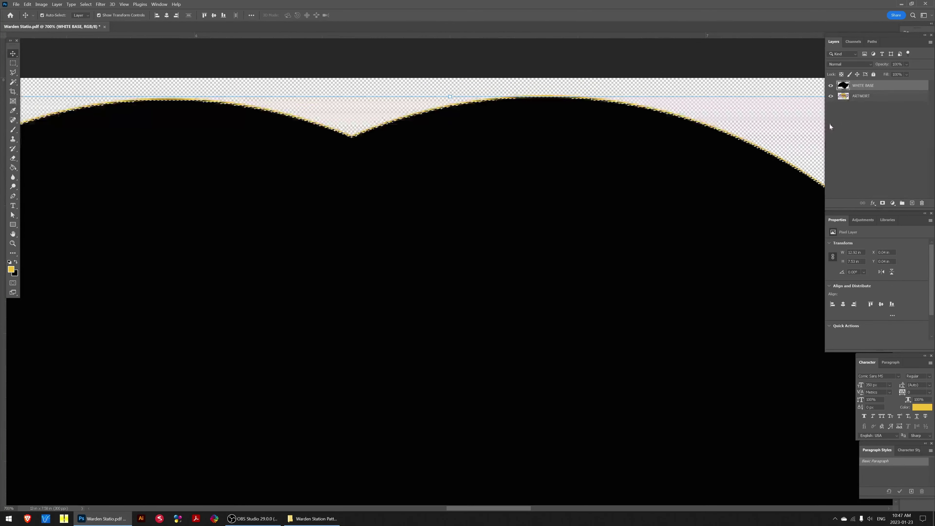
key(ctrl+minus)
key(ctrl+minus)
key(ctrl+minus)
key(ctrl+minus)
key(ctrl+minus)
key(ctrl+minus)
key(ctrl+minus)
key(ctrl+minus)
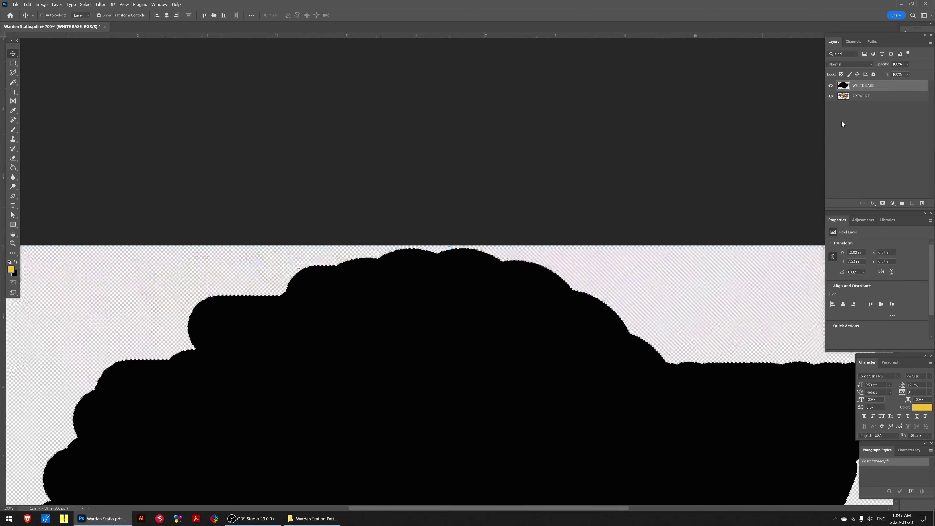
scroll(648, 166, down, 5)
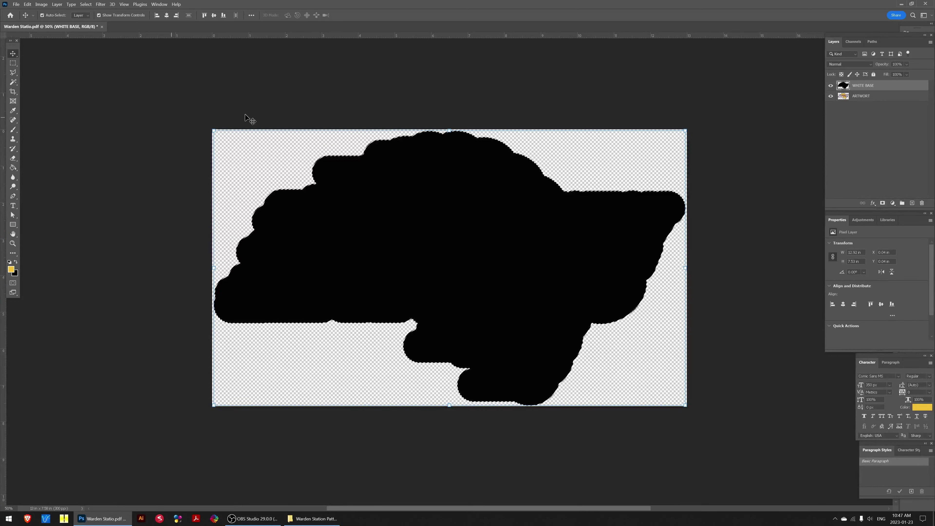
Hide the WHITE BASE layer and deselect.
click(831, 85)
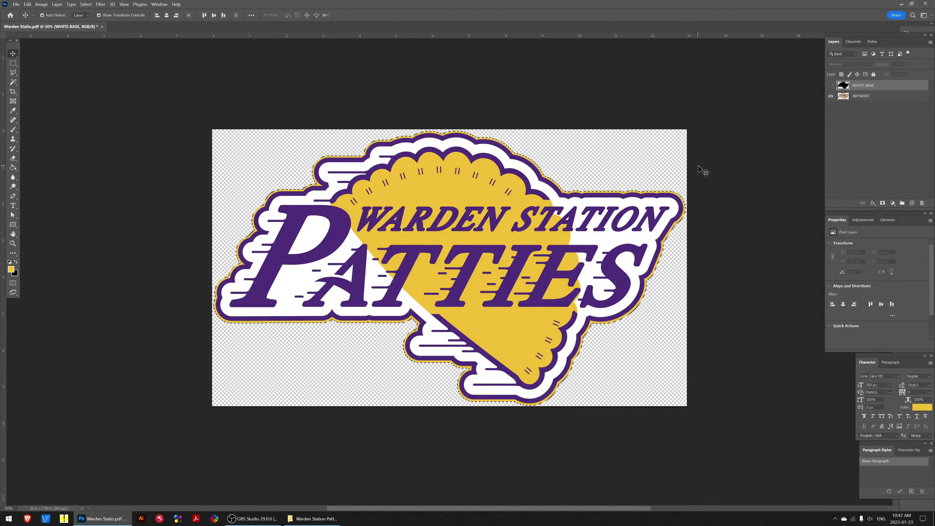
key(ctrl)
key(ctrl+d)
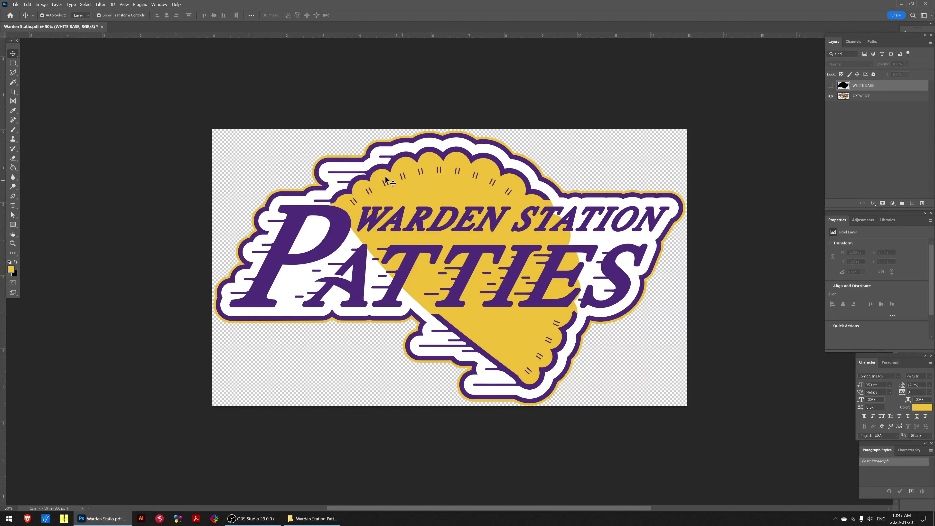
Select the logo's yellow areas with Color Range and zoom to 100%.
click(86, 4)
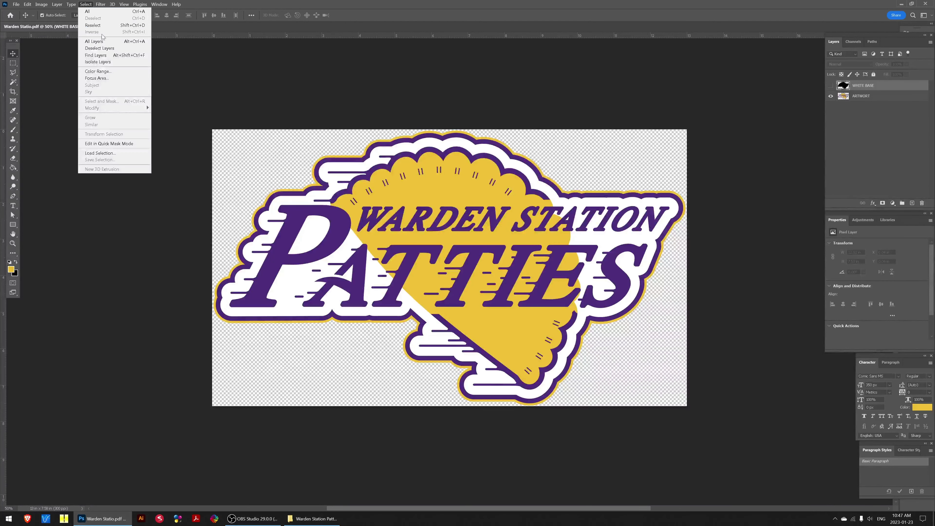
click(106, 71)
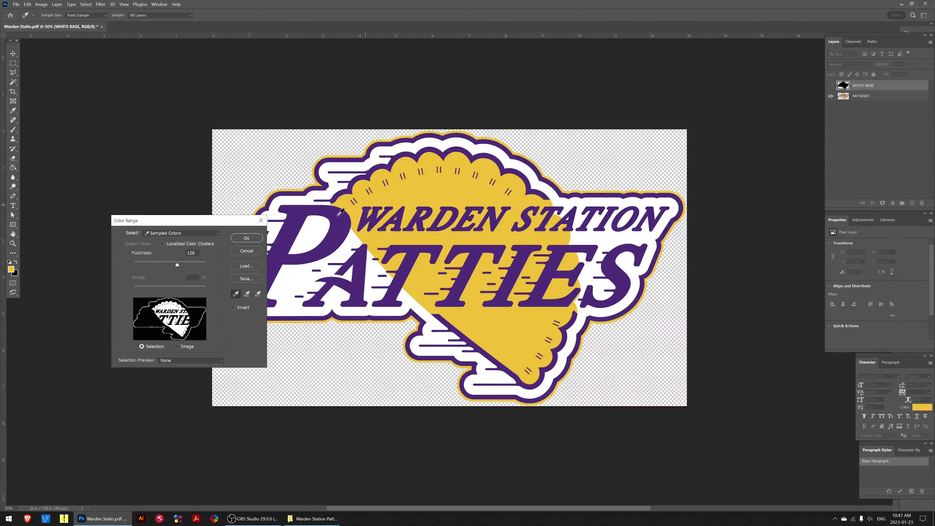
click(251, 238)
key(v)
key(ctrl+plus)
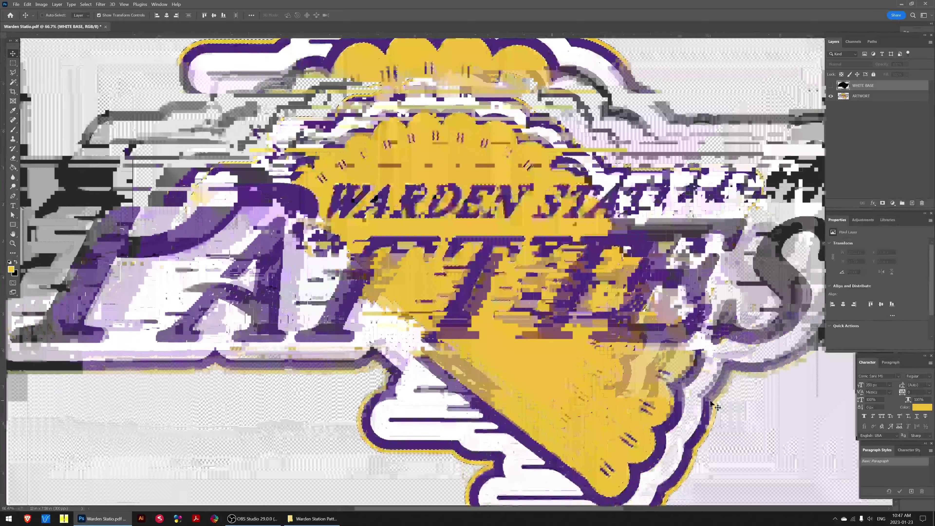
key(ctrl+plus)
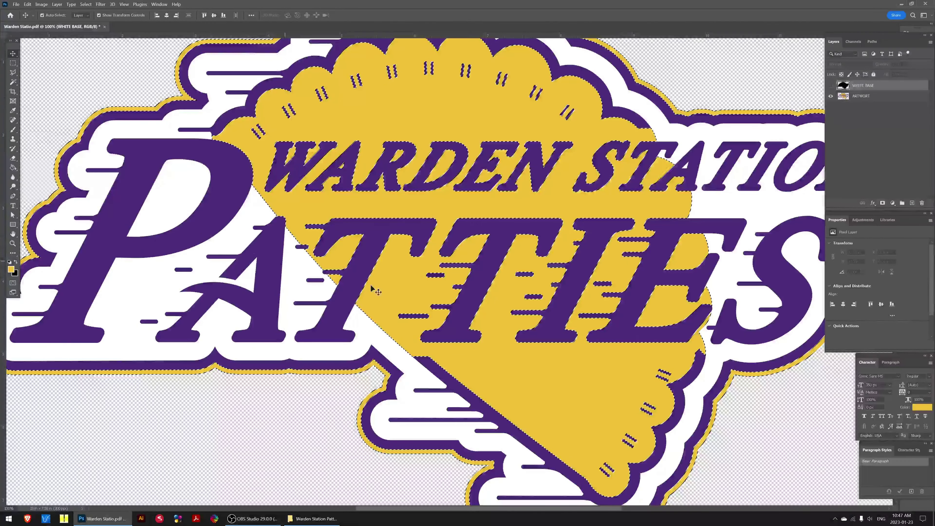
Expand the yellow selection outward by 1 pixel.
click(86, 5)
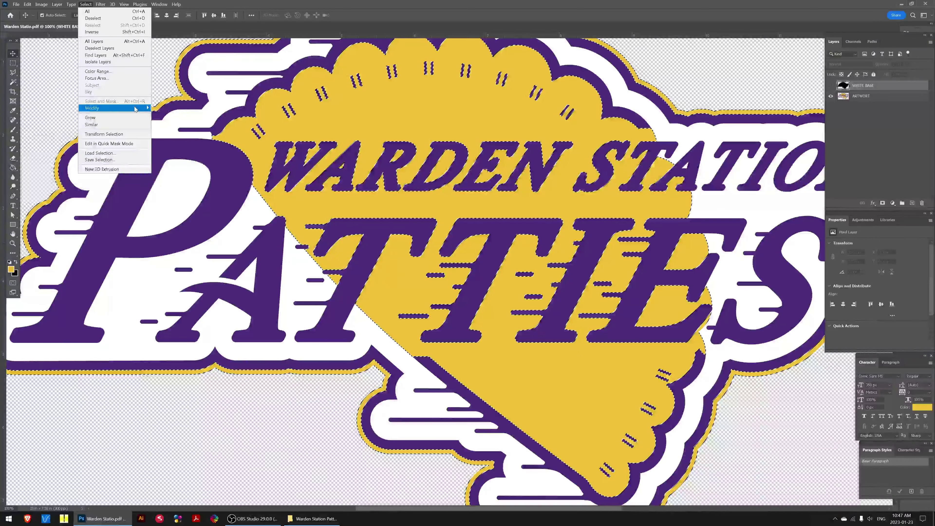
mouse_move(135, 109)
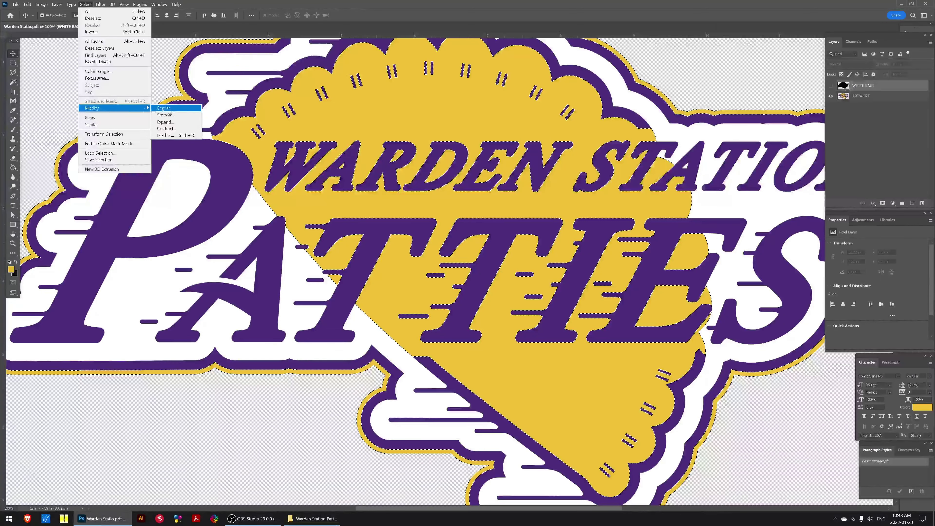
click(188, 123)
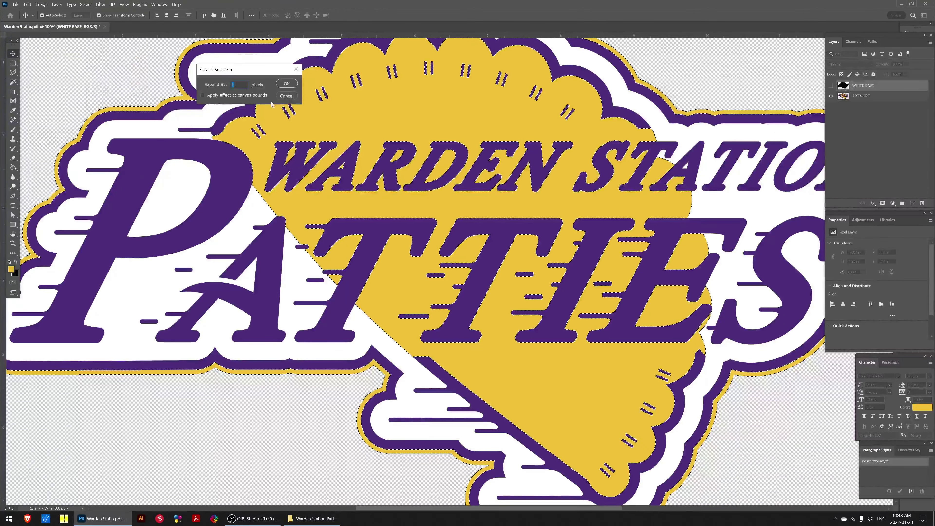
click(286, 84)
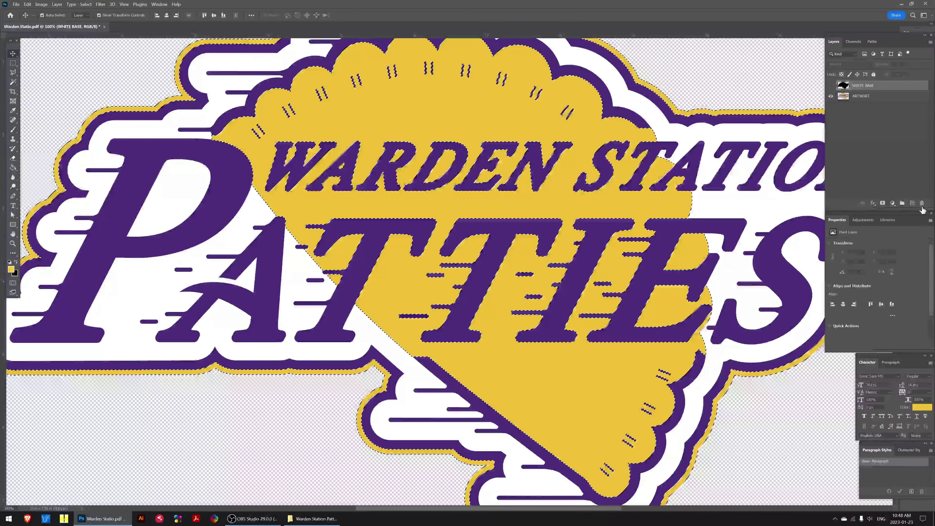
Add a layer named YELLOW and fill the yellow selection with black.
click(912, 202)
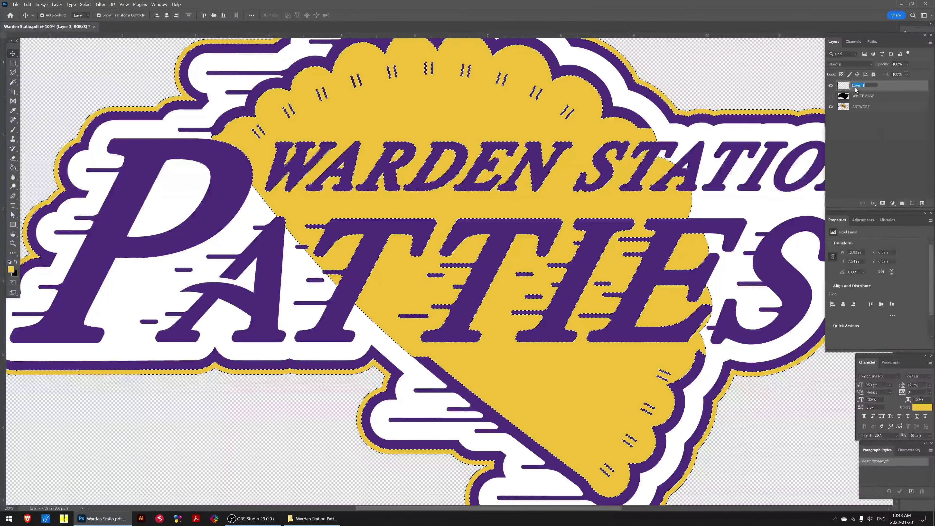
text(YELLOW)
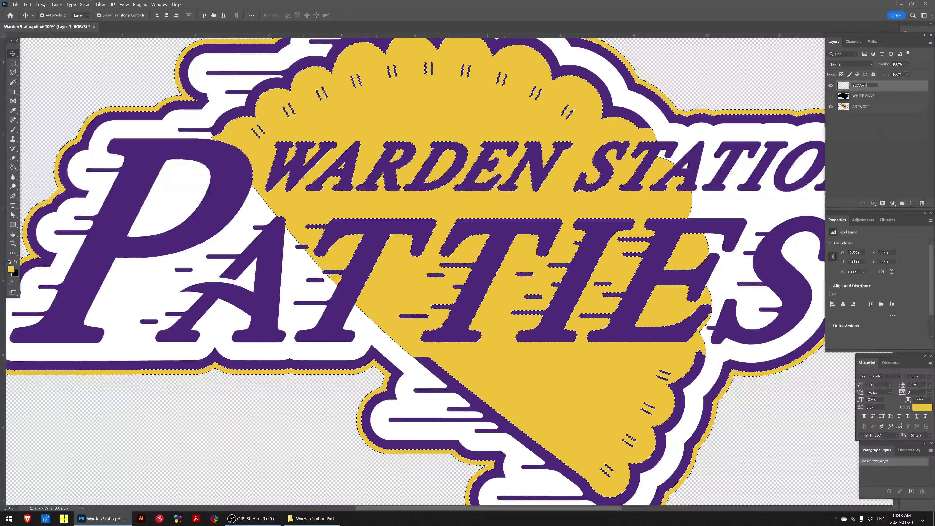
key(Return)
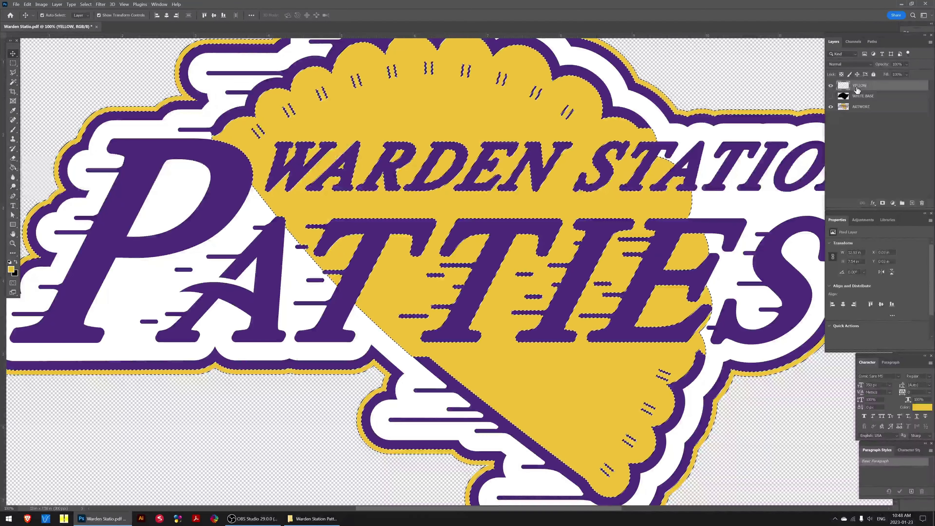
key(ctrl+BackSpace)
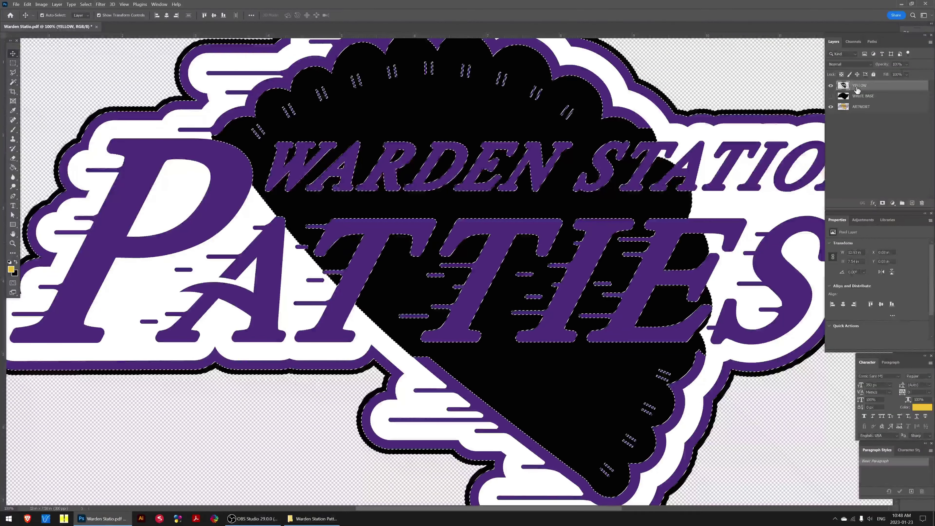
Deselect, hide the YELLOW layer and show the ARTWORT layer again.
click(830, 106)
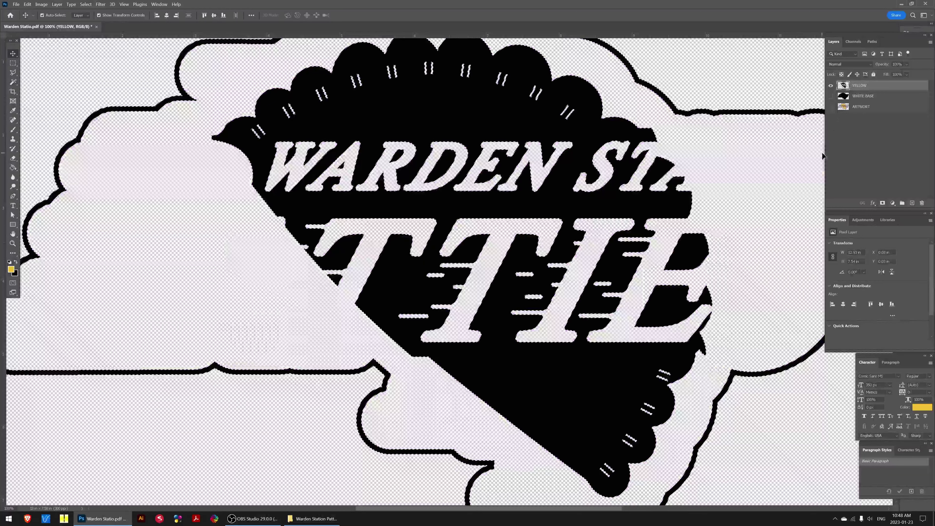
key(ctrl+d)
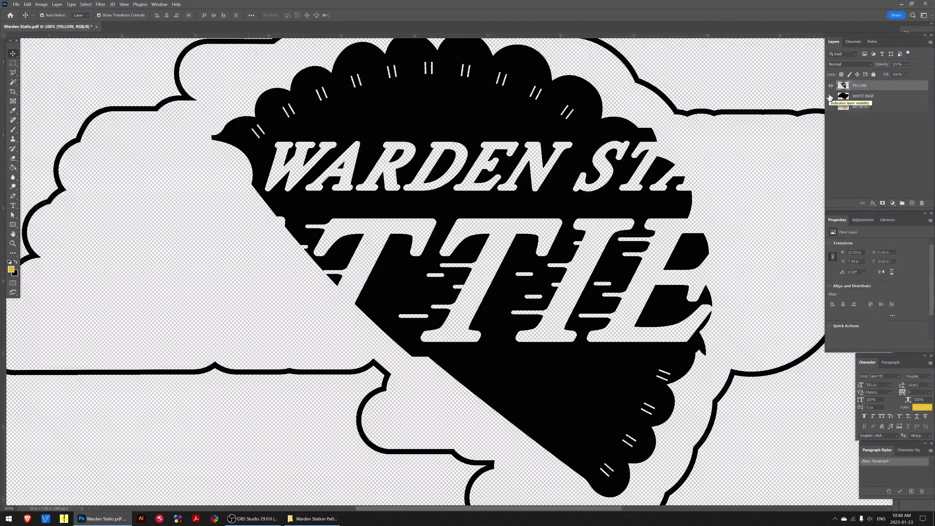
click(831, 85)
click(831, 107)
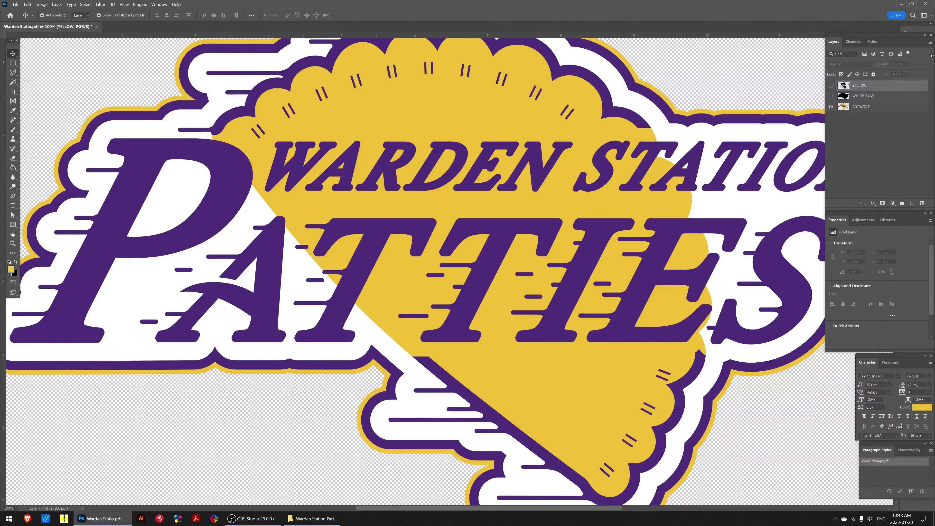
Select the purple lettering with Color Range by sampling the purple.
click(86, 5)
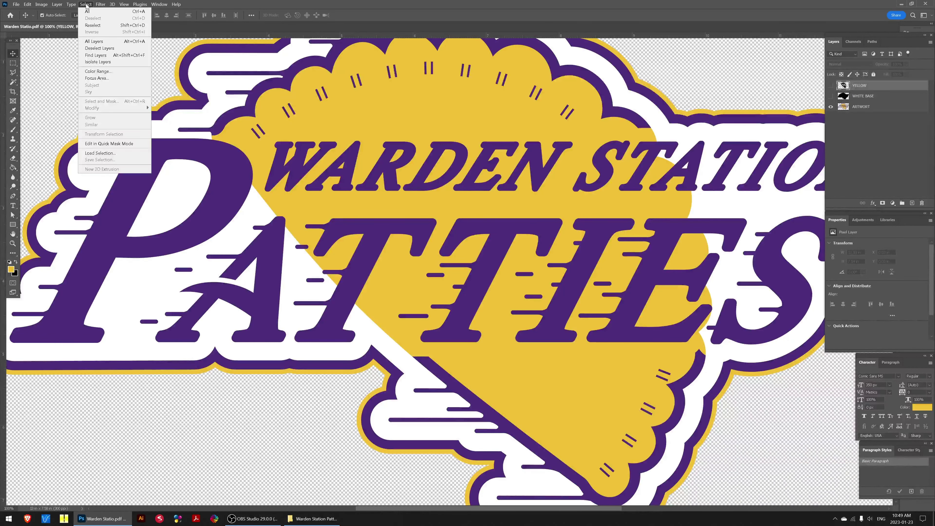
click(97, 71)
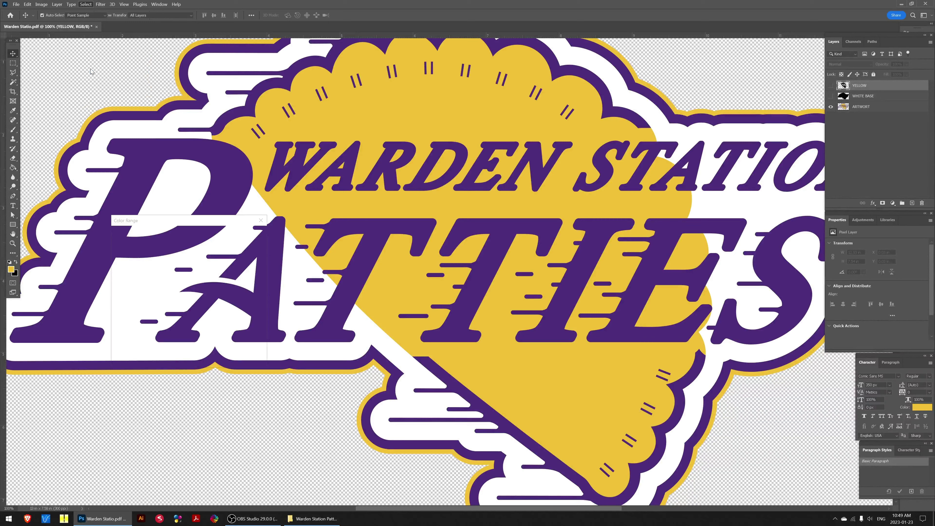
click(239, 200)
click(247, 238)
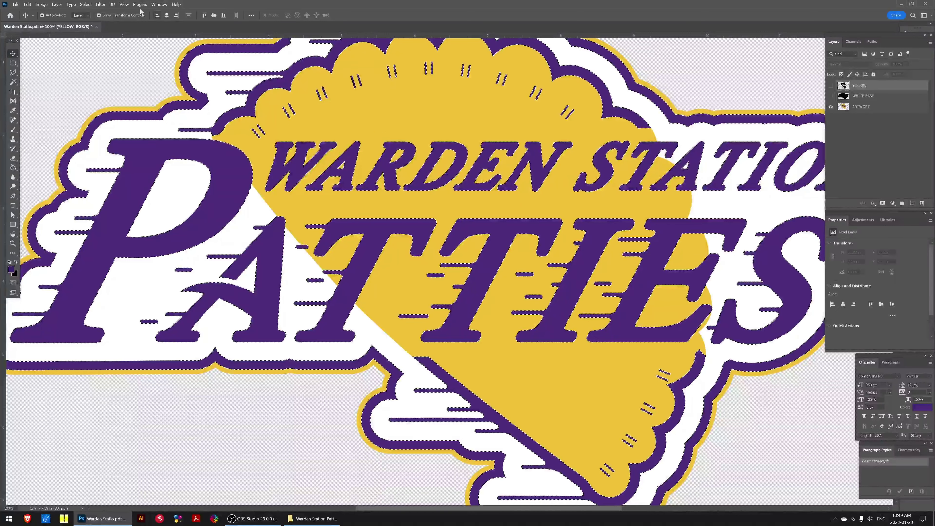
Expand the purple selection outward by 1 pixel.
click(85, 4)
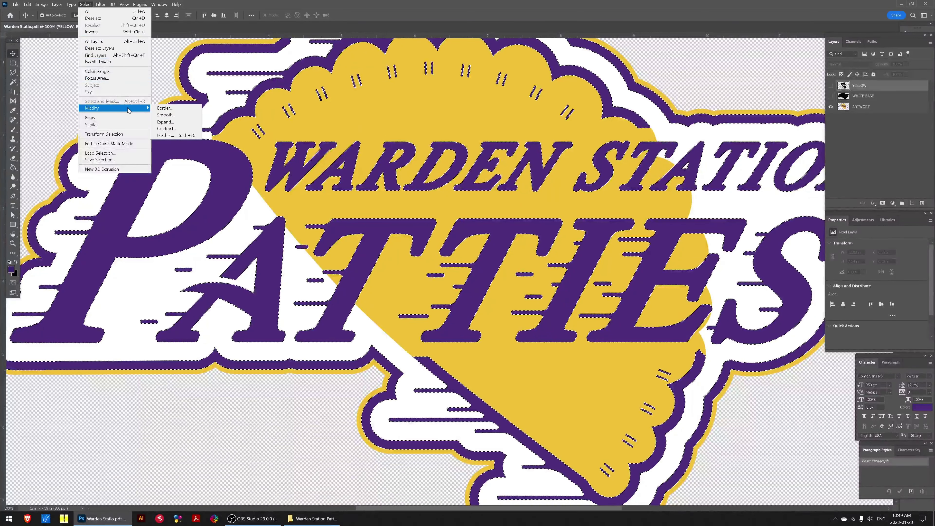
click(185, 123)
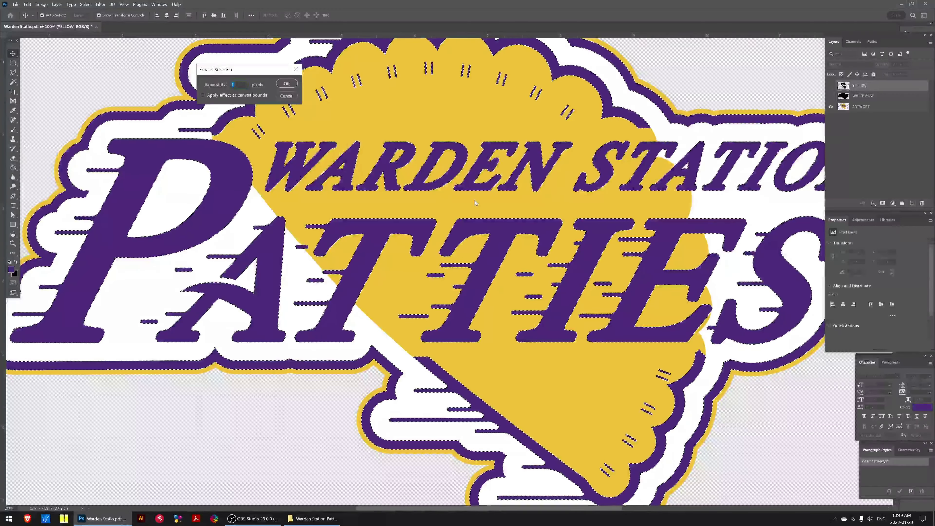
key(Return)
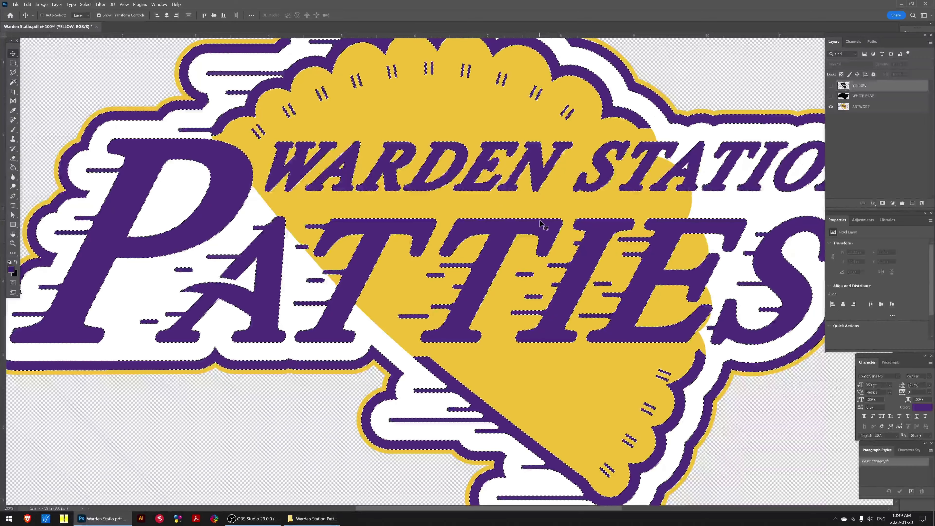
scroll(540, 223, up, 6)
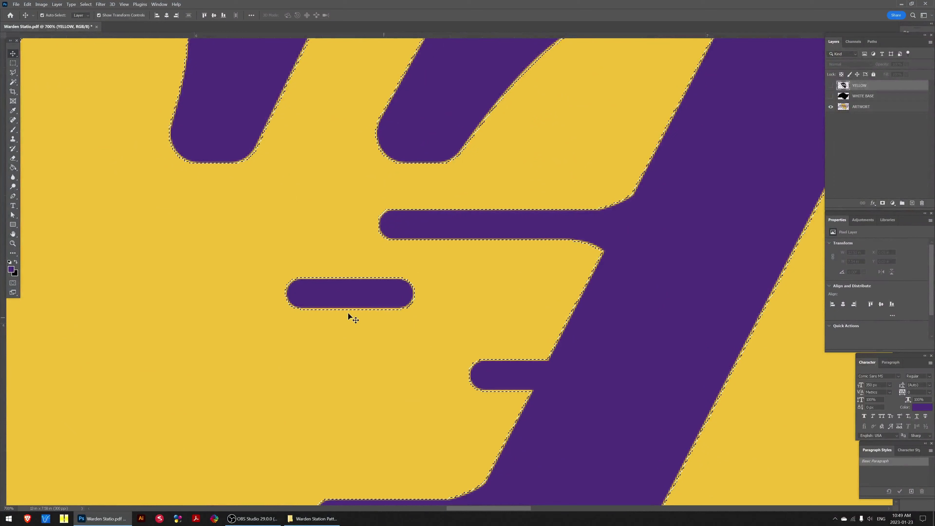
Add a PURPLE layer filled black from the selection, hide it, and zoom out.
click(912, 202)
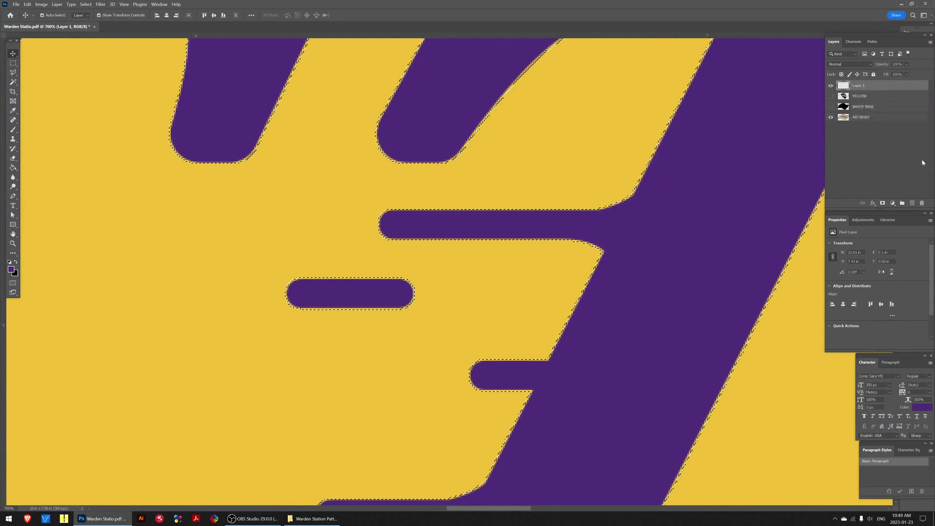
double_click(858, 85)
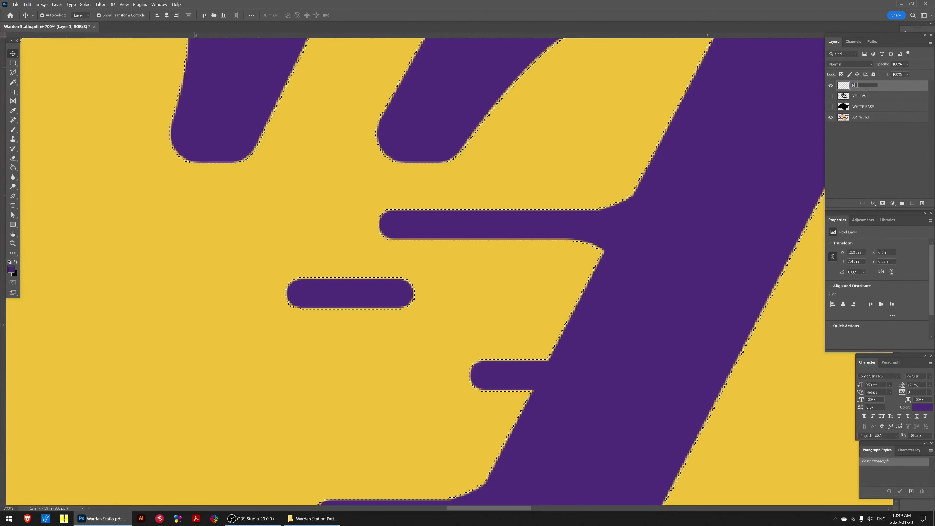
text(PURPLE)
key(Return)
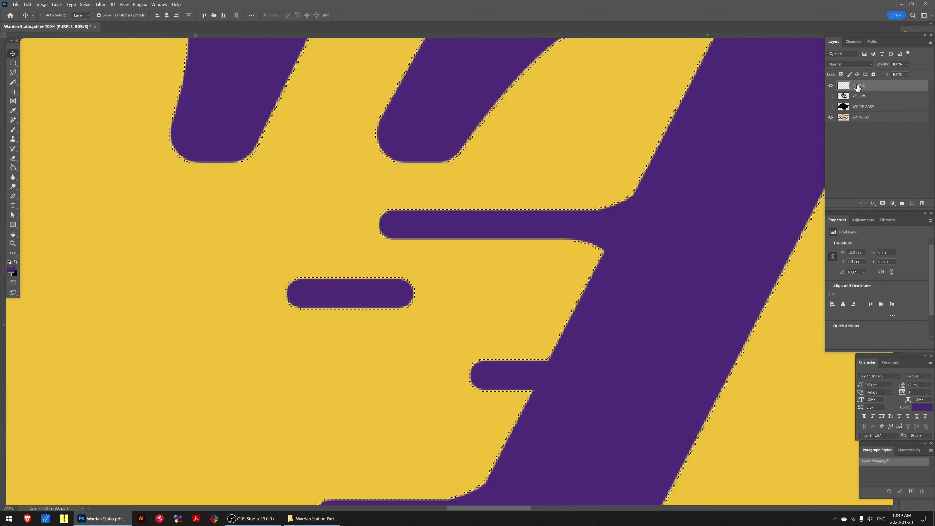
key(ctrl+BackSpace)
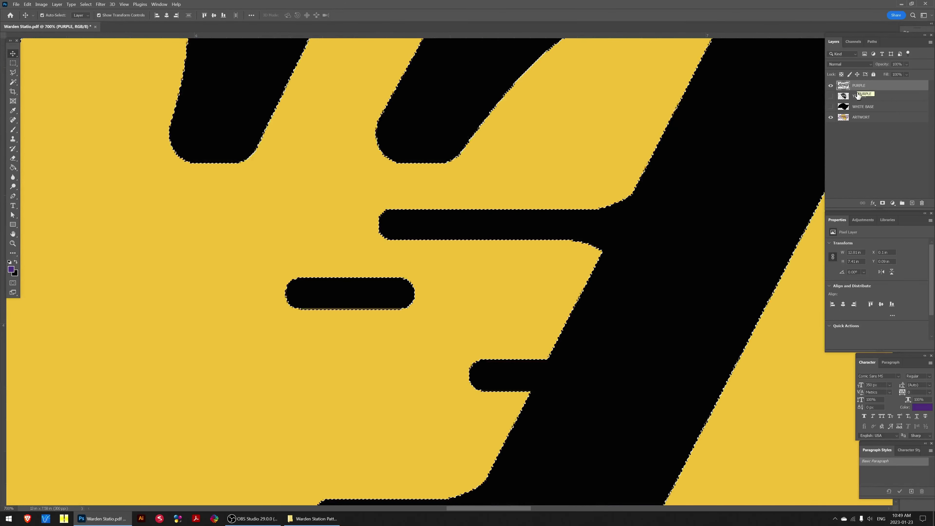
alt+click(832, 118)
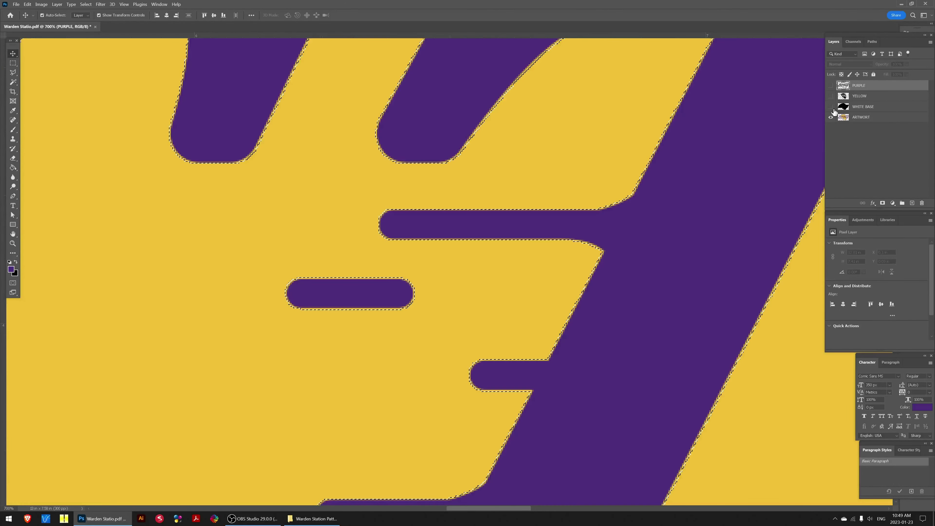
key(ctrl+minus)
key(ctrl+minus)
key(ctrl+minus)
key(ctrl+minus)
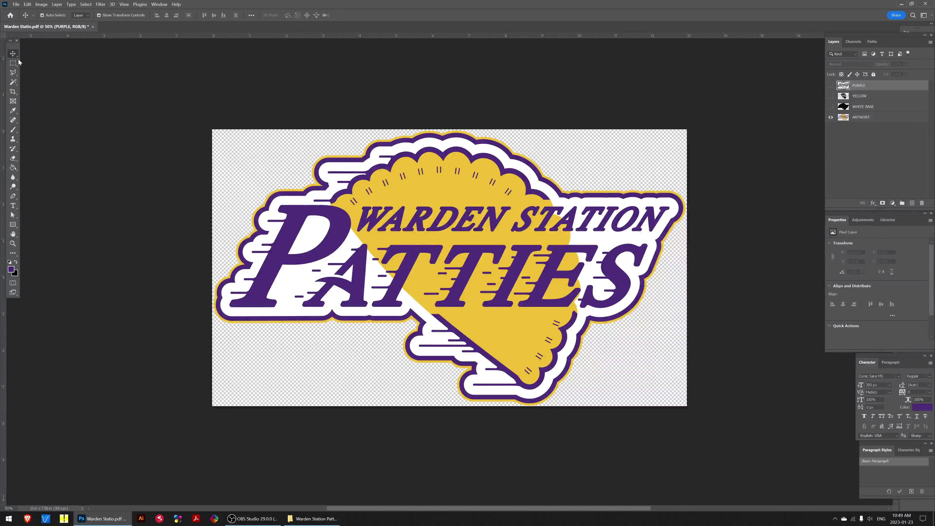
Select the logo's white areas with Color Range by sampling the white.
click(86, 4)
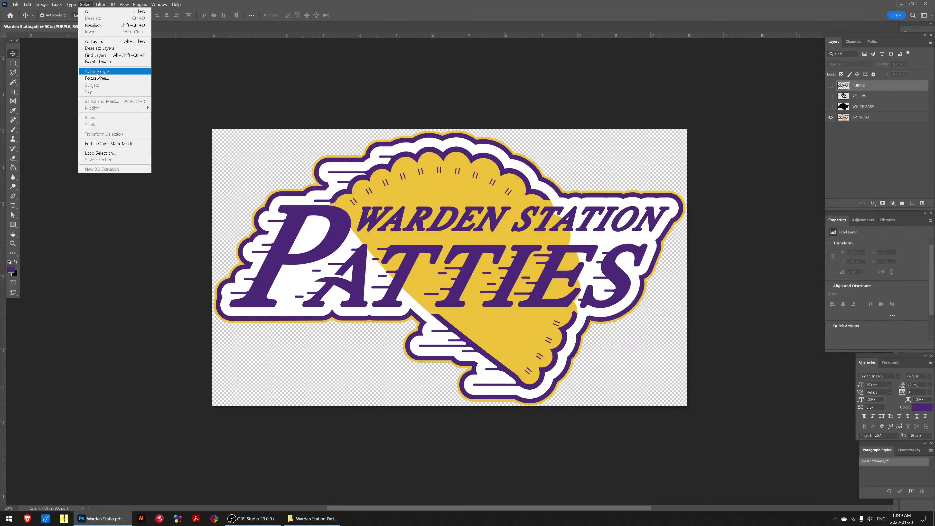
click(97, 72)
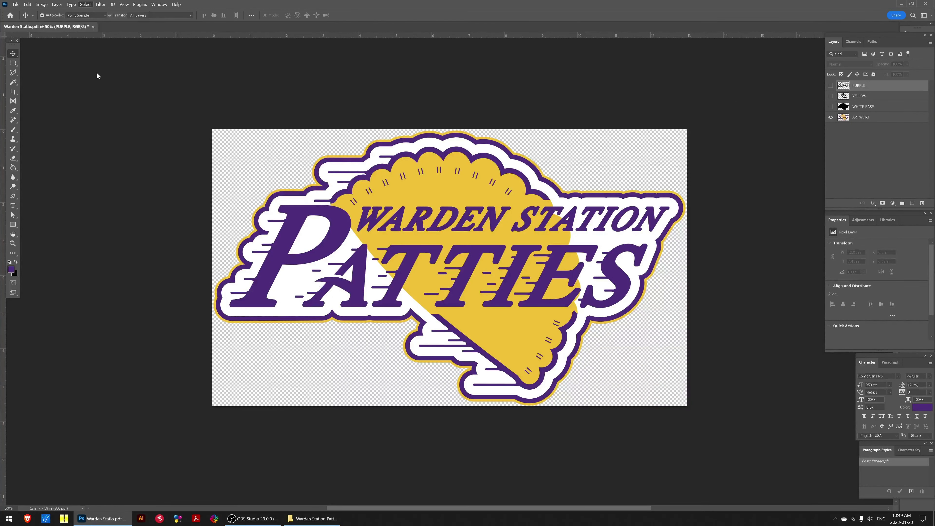
click(296, 272)
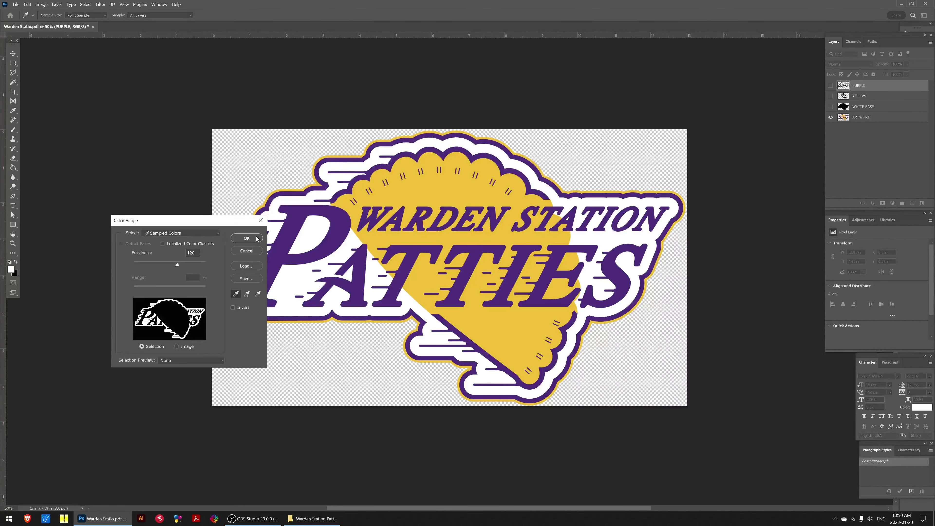
click(246, 238)
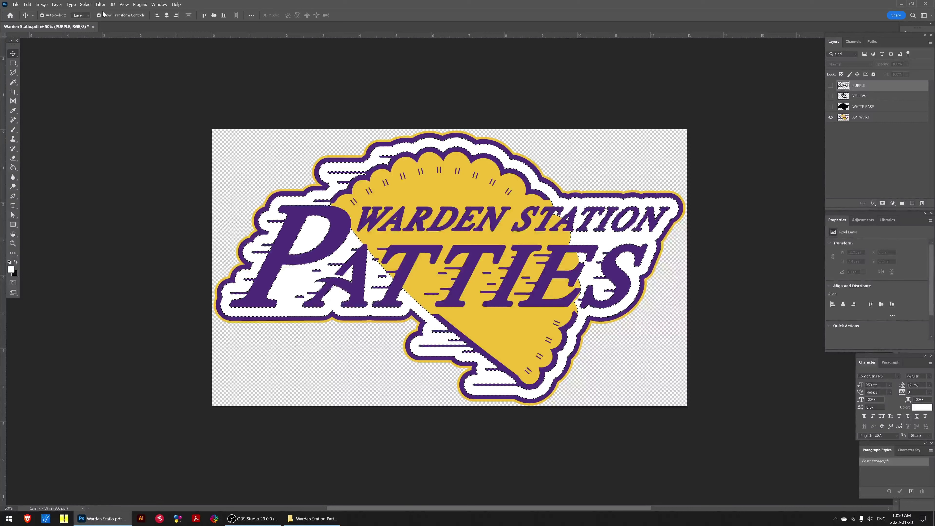
Contract the white selection by 1 pixel, inspect its edge zoomed in, then fit the logo.
click(85, 4)
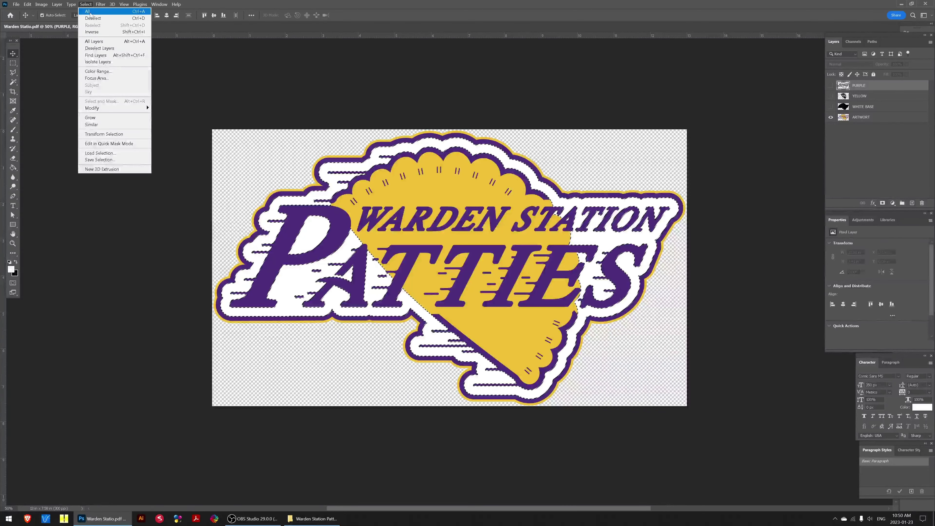
mouse_move(119, 110)
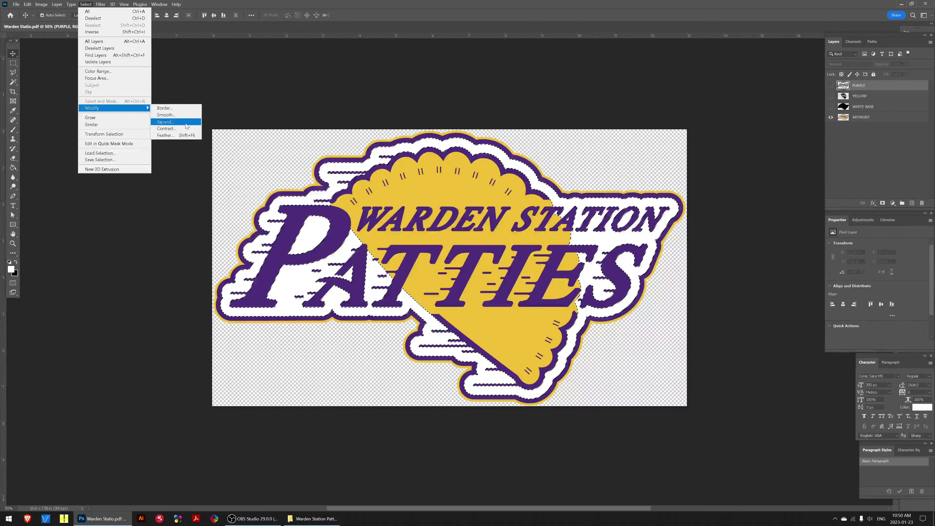
click(186, 129)
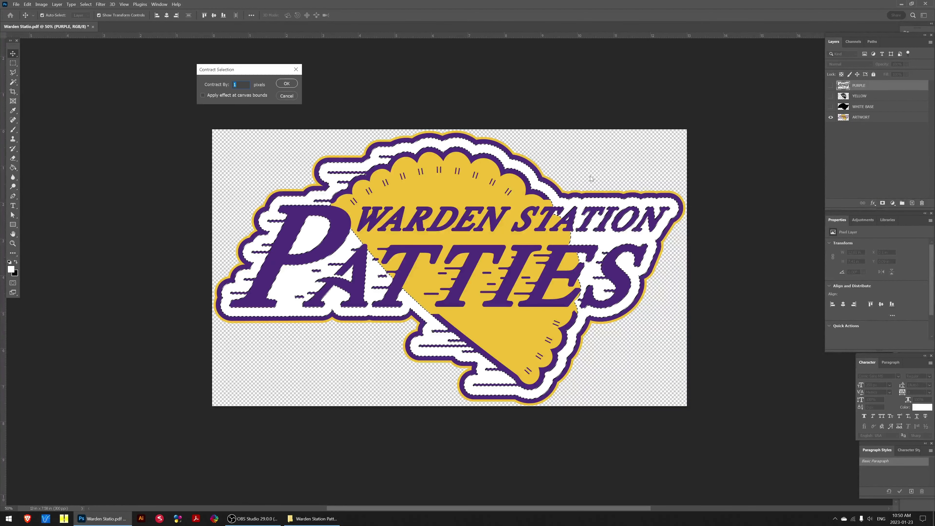
key(Return)
key(ctrl+plus)
key(ctrl+plus)
key(ctrl+plus)
key(ctrl+plus)
key(ctrl+plus)
key(ctrl+plus)
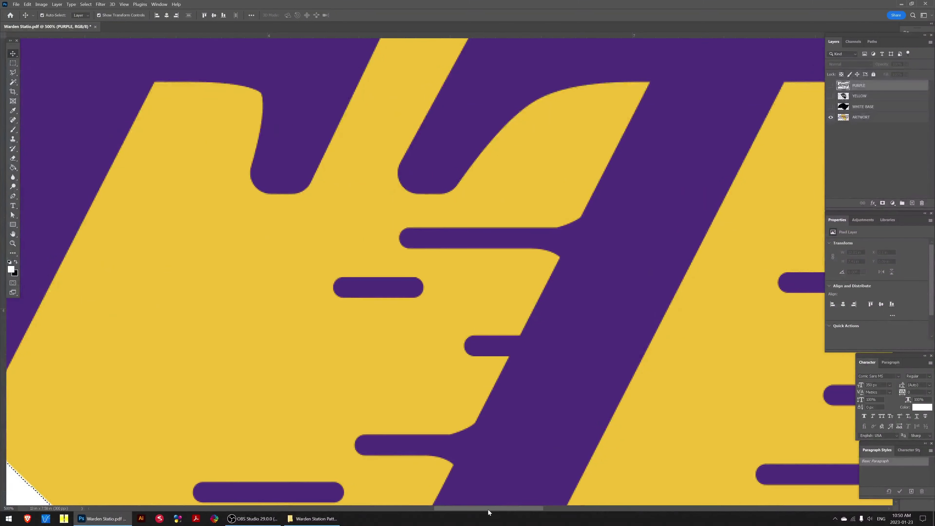
drag(489, 509, 405, 477)
scroll(400, 429, down, 3)
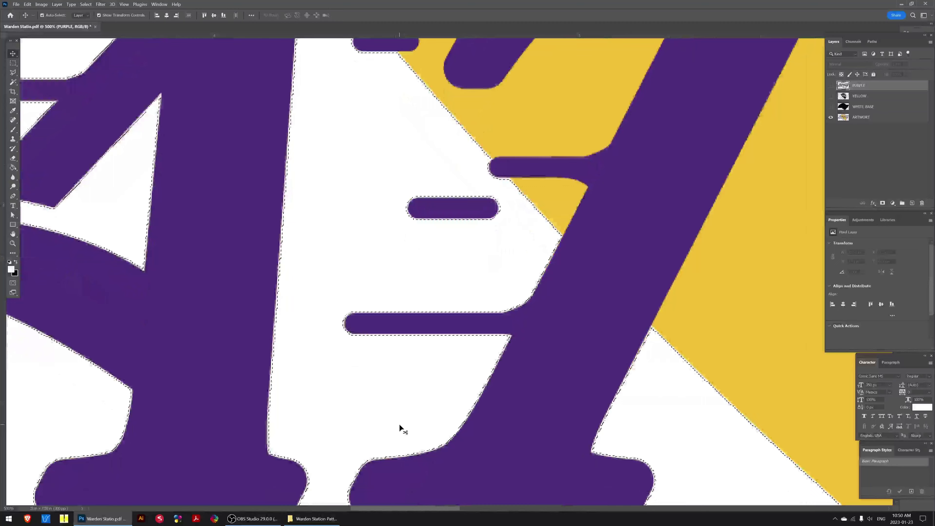
key(ctrl+minus)
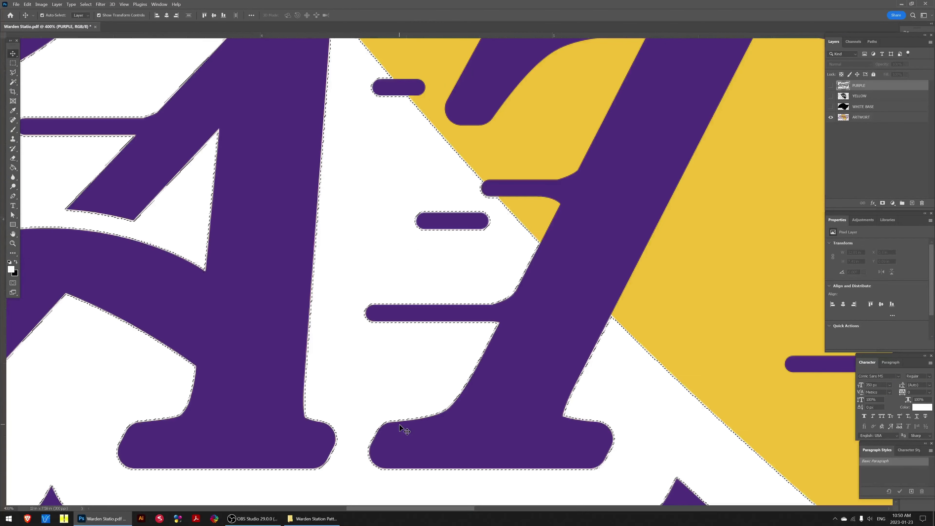
key(ctrl+0)
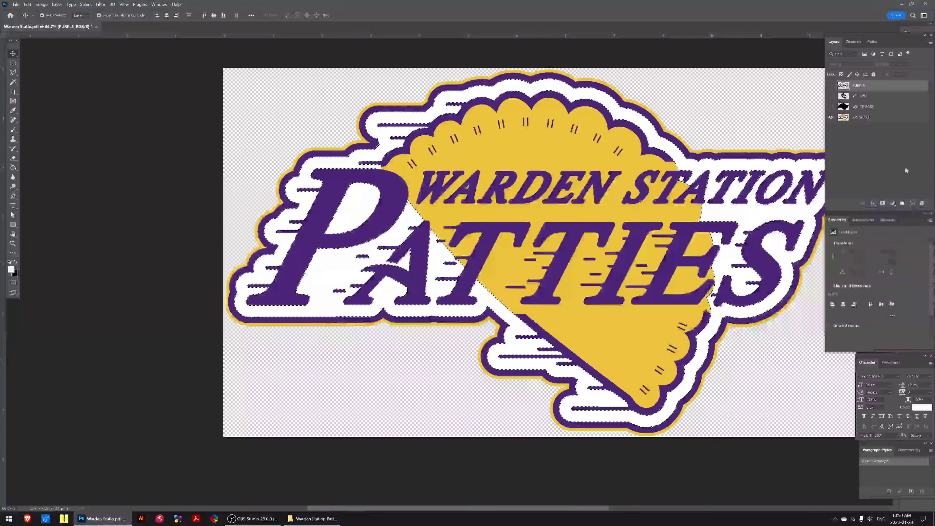
Add a layer named WHITE HI-LITE and fill the shrunk white selection solid black.
click(912, 203)
double_click(858, 86)
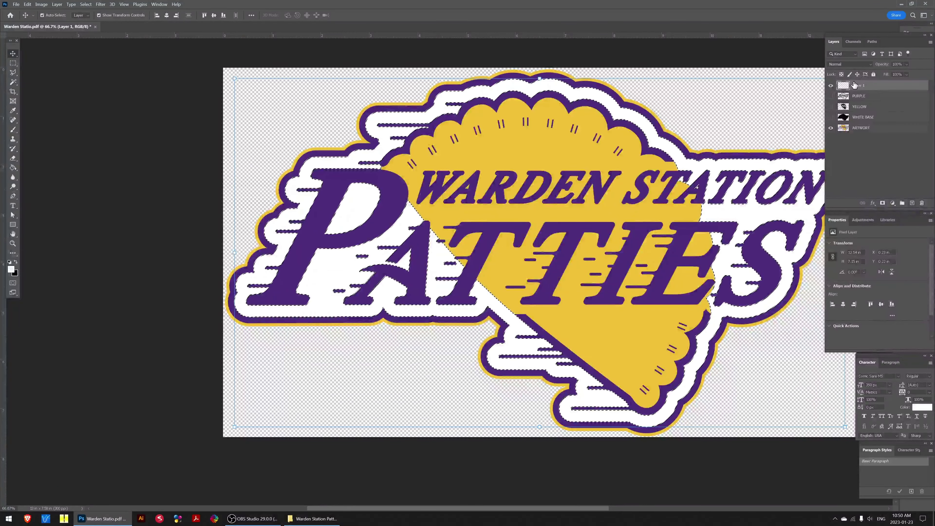
text(WHIT)
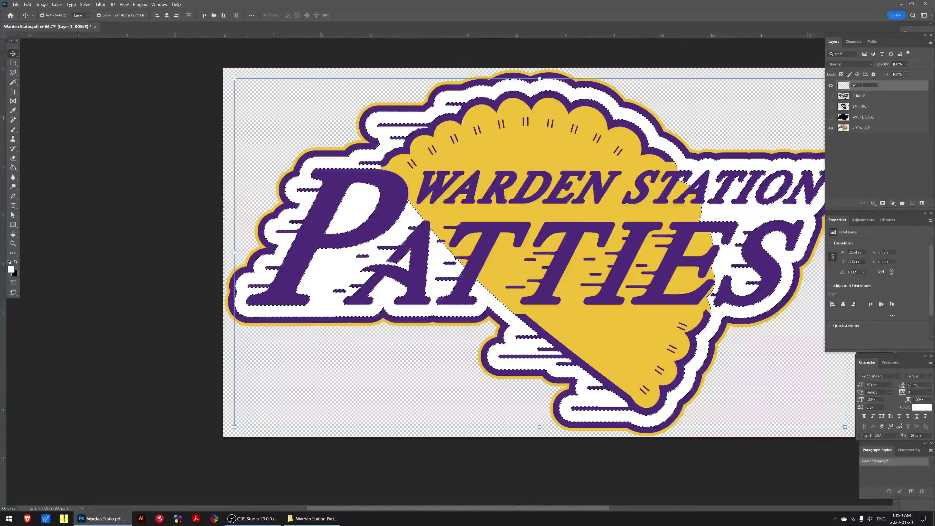
text(E HI-LITE)
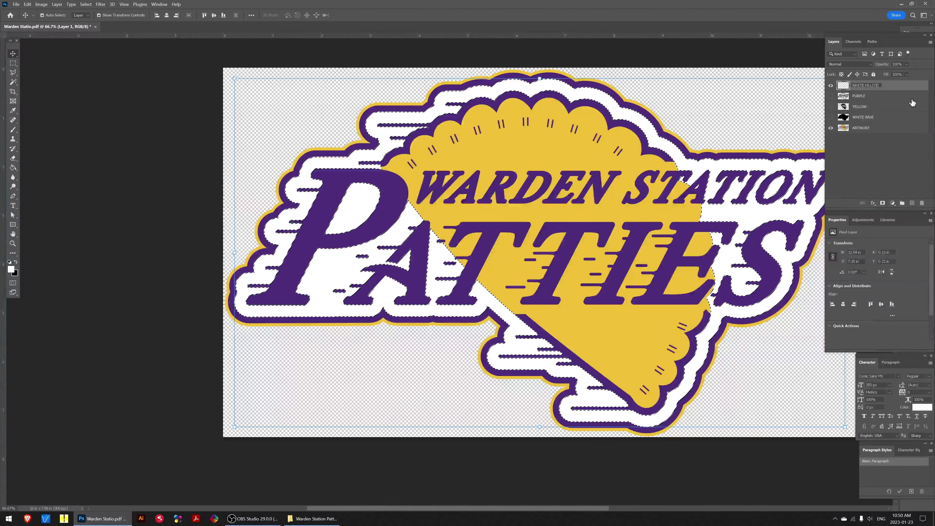
key(Return)
key(ctrl+BackSpace)
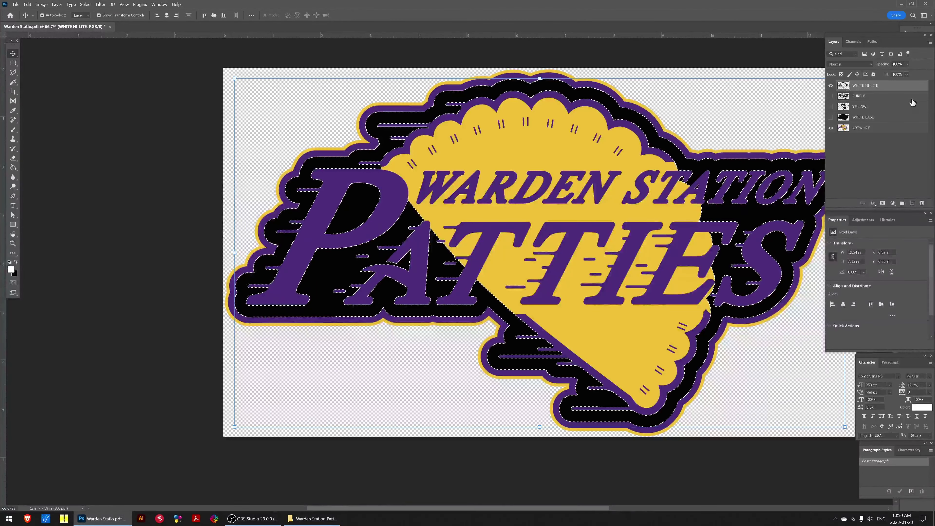
Hide WHITE HI-LITE and ARTWORT, deselect, and show only the WHITE BASE layer.
click(831, 85)
click(831, 127)
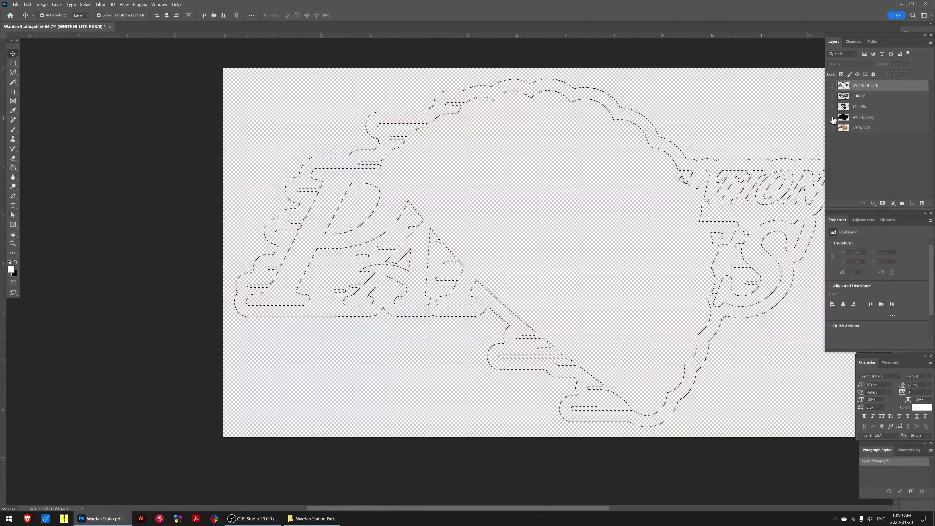
key(ctrl+d)
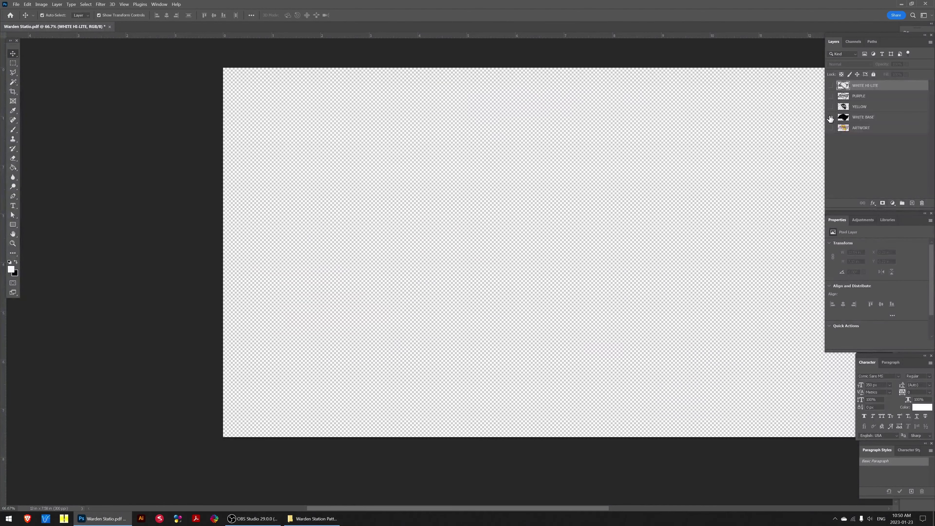
click(831, 117)
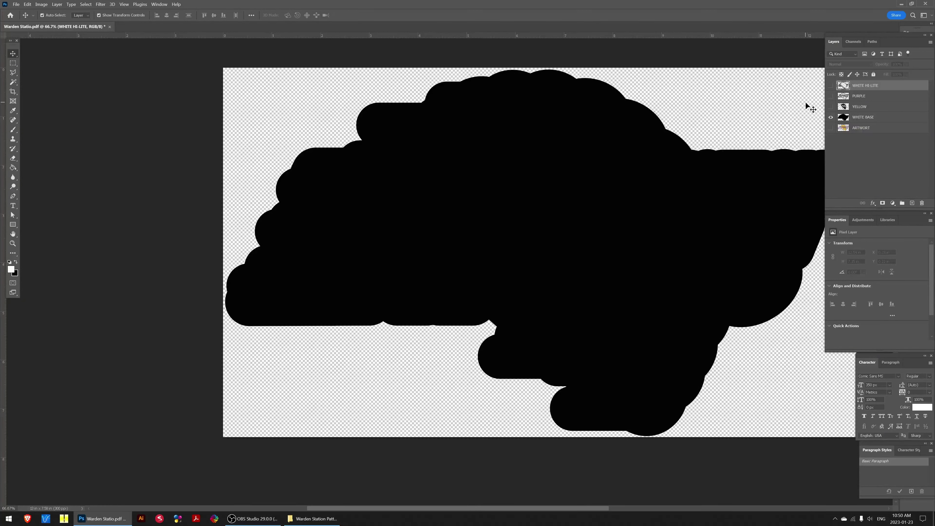
Save As a Photoshop PSD in Desktop/Warden Station Patties, starting the name SCREEN - BASE.
click(16, 4)
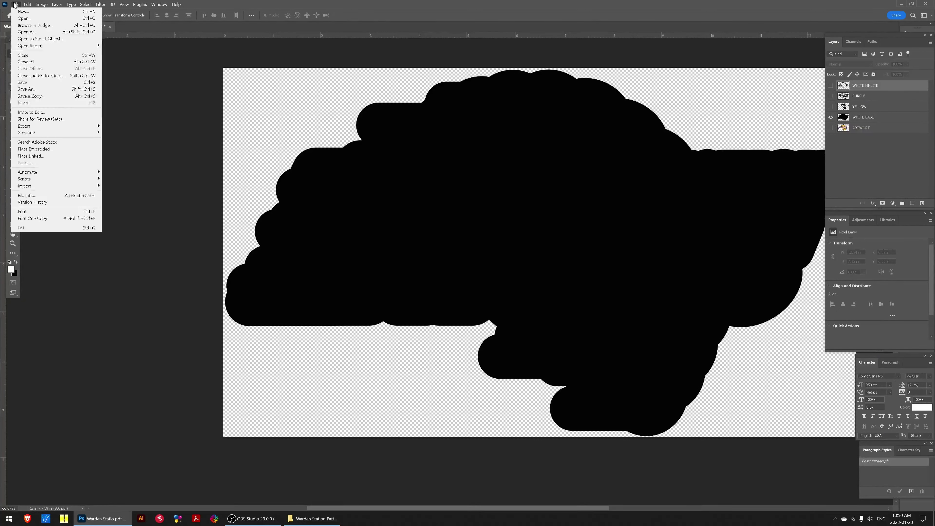
click(68, 93)
click(176, 255)
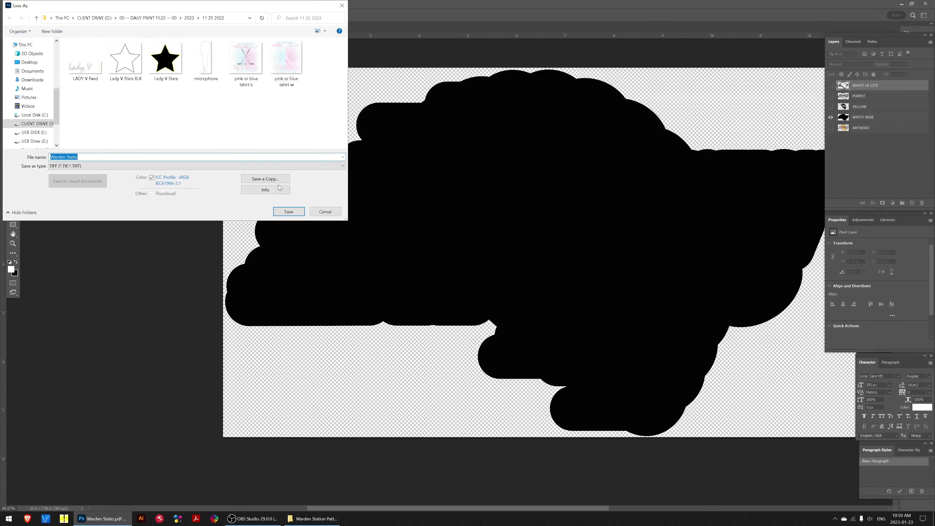
click(29, 62)
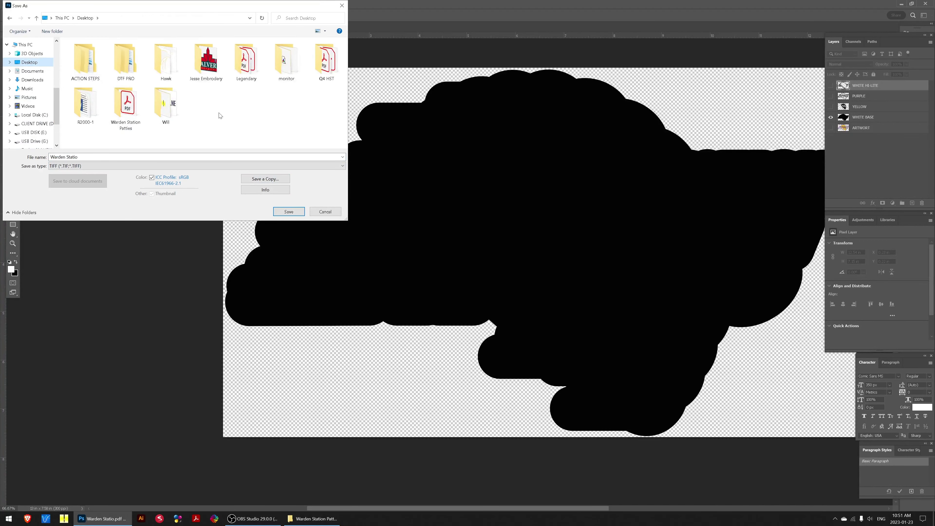
click(115, 113)
double_click(116, 113)
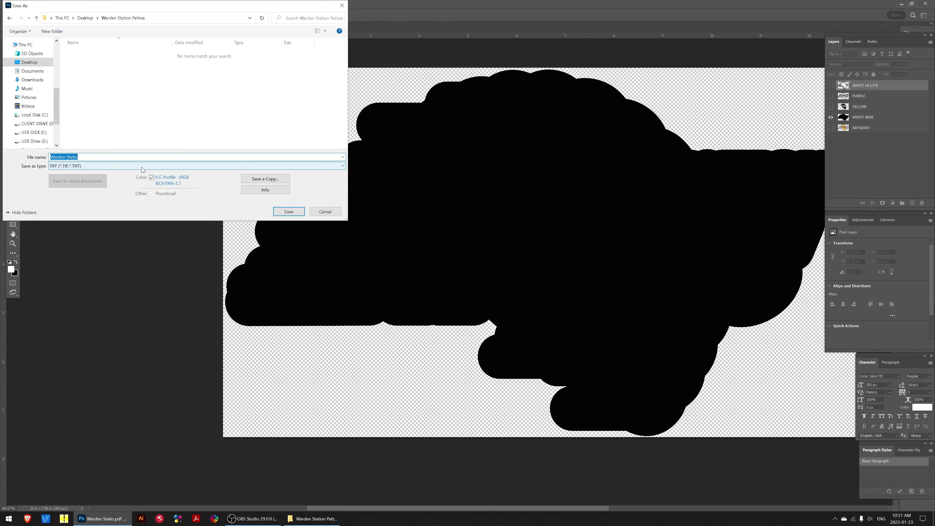
click(191, 167)
click(117, 171)
click(99, 158)
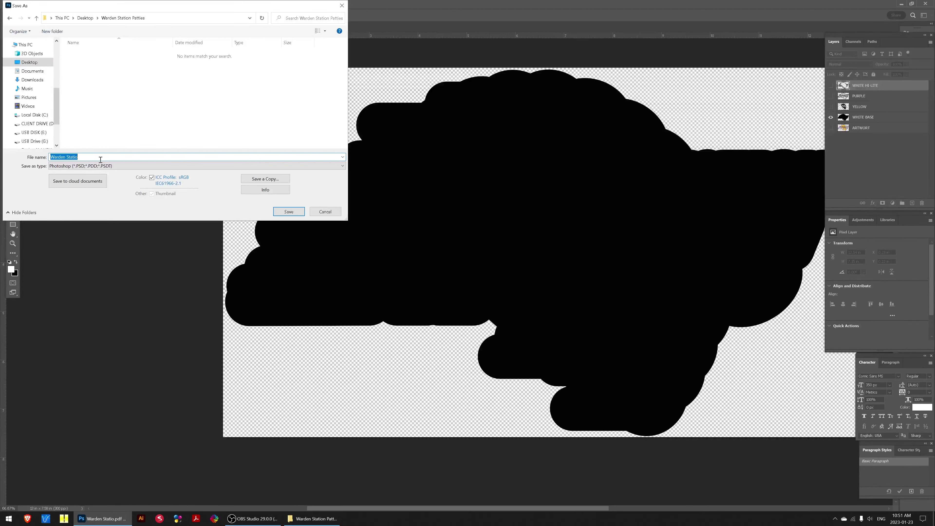
text(SCREEN - BASE)
Finish saving SCREEN - BASE.psd, then show only YELLOW and save as SCREEN - YELLOW.psd.
key(Return)
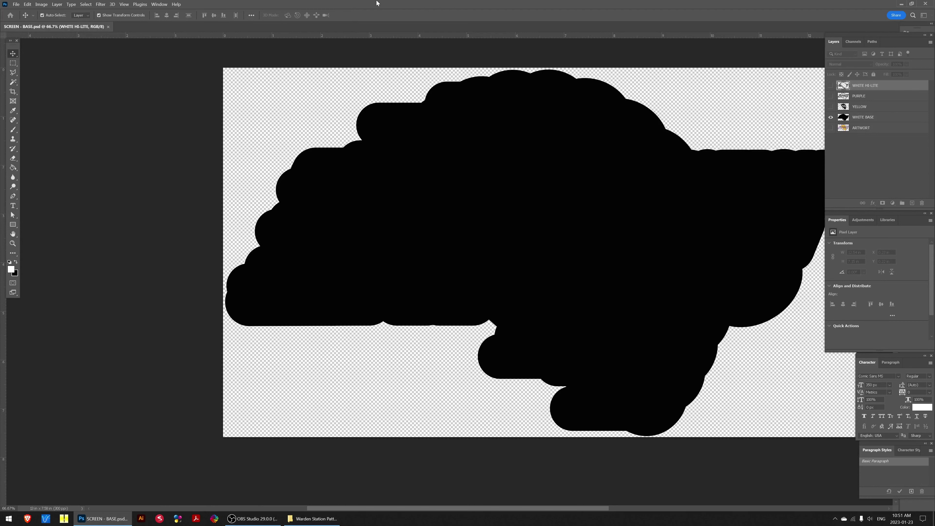
click(830, 117)
click(831, 107)
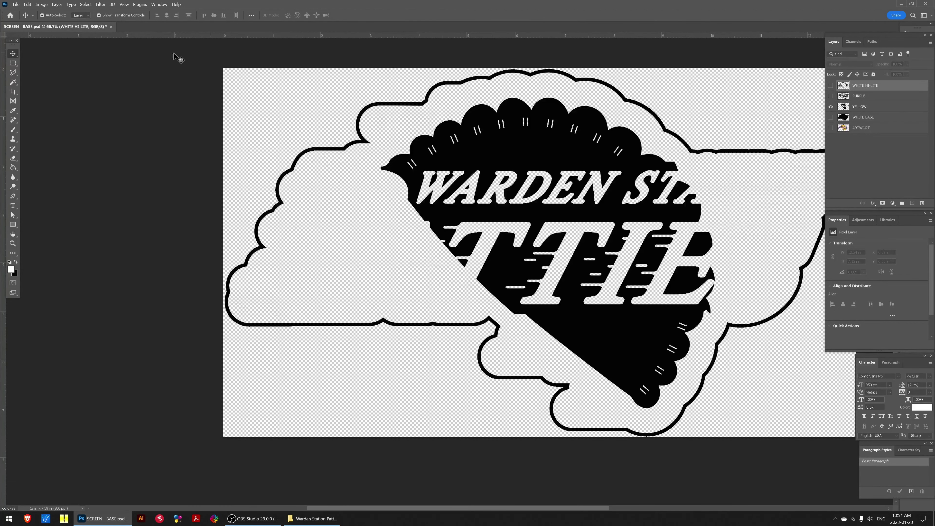
click(16, 5)
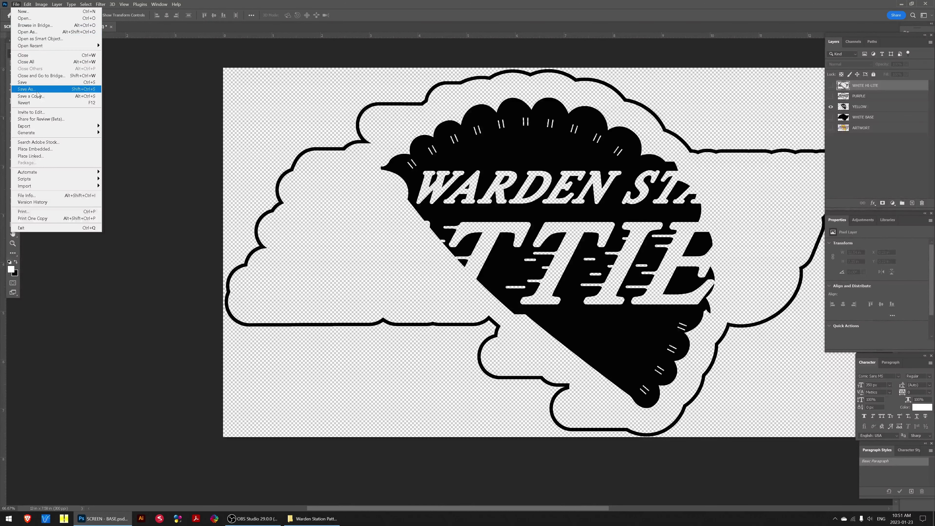
click(26, 88)
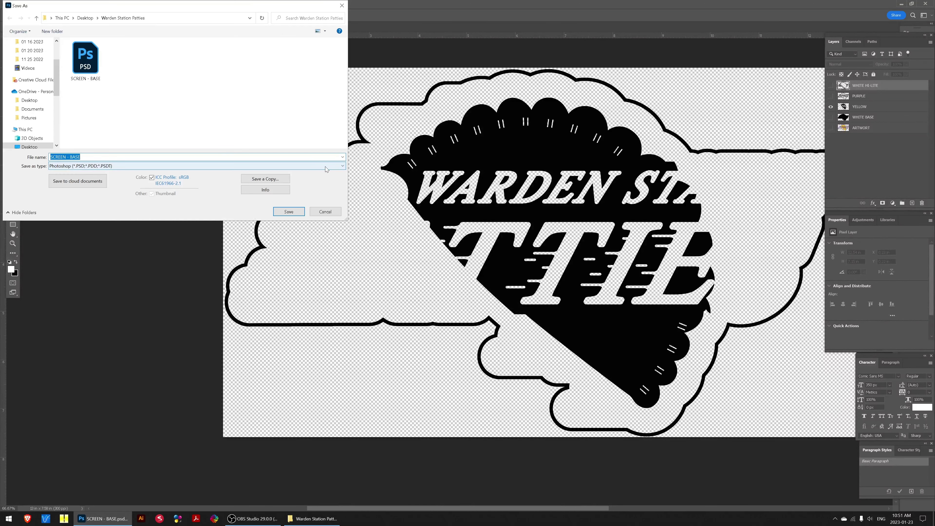
key(End)
key(BackSpace)
key(BackSpace)
key(BackSpace)
key(BackSpace)
text(YELLOW)
key(Return)
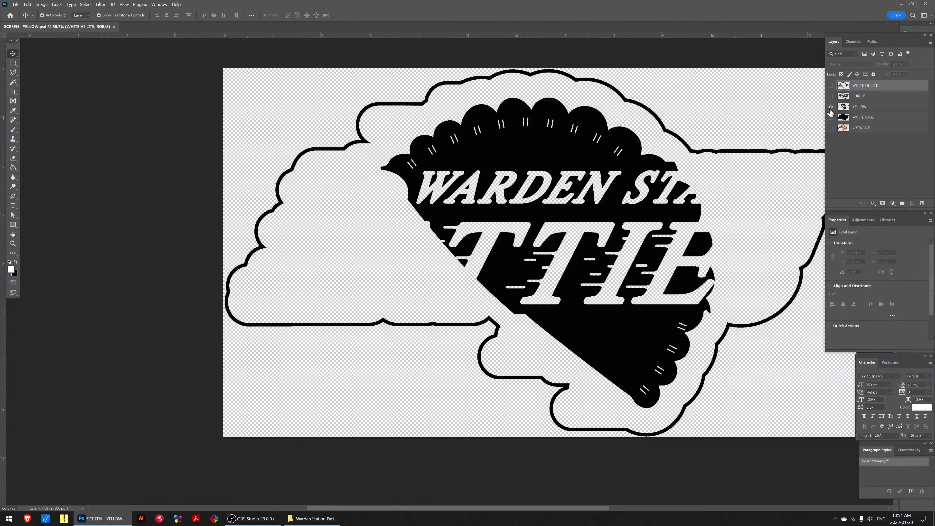
Show only the PURPLE layer and save it as SCREEN - PURPLE.psd.
click(831, 106)
click(830, 96)
click(16, 4)
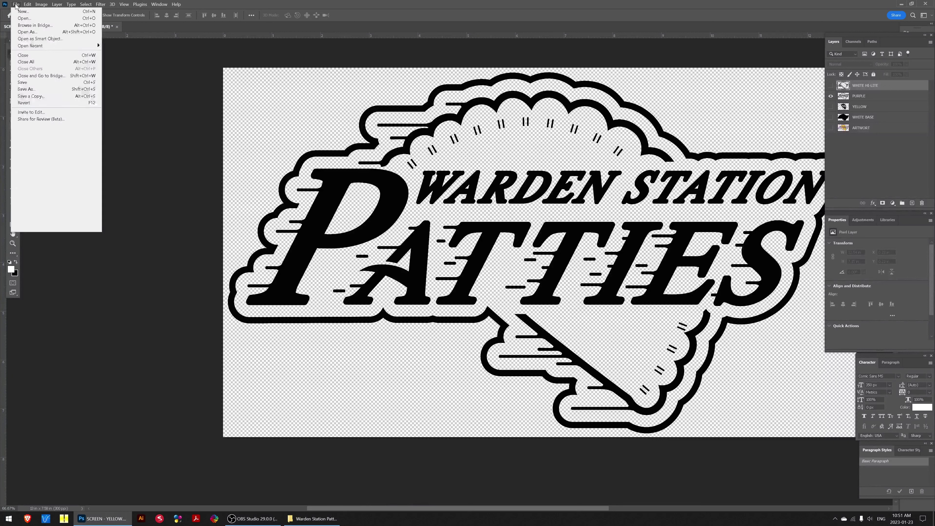
click(61, 89)
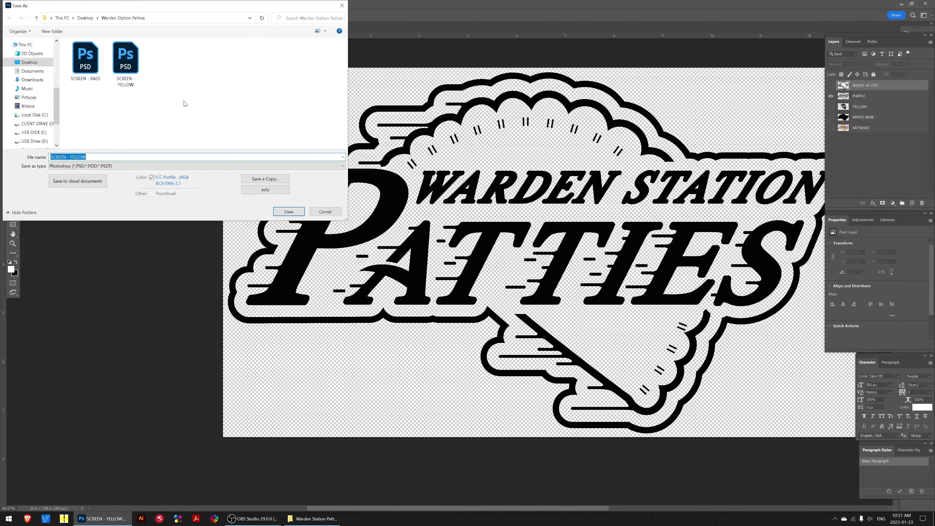
key(End)
key(ctrl+shift+Left)
text(PURPLE)
key(Return)
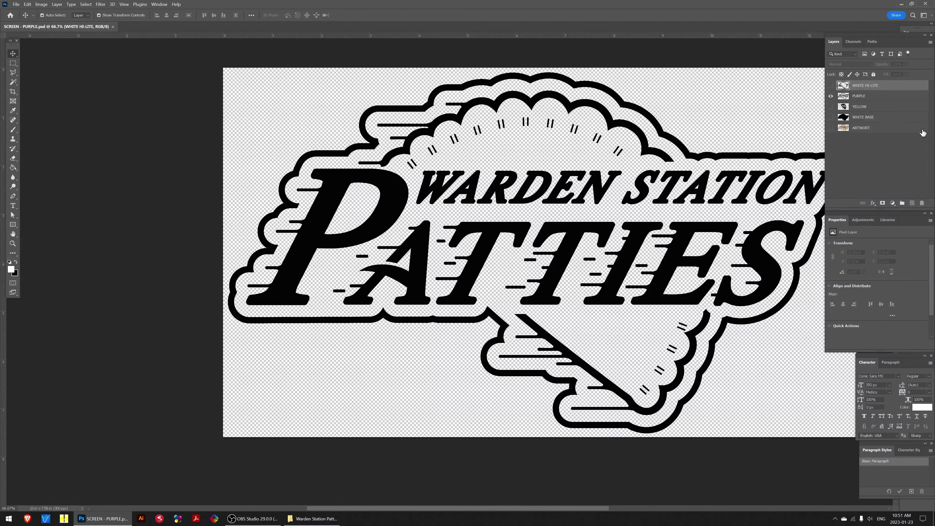
Hide PURPLE, show WHITE HI-LITE, and save the file as SCREEN - HI-LITE.psd.
click(831, 96)
click(830, 86)
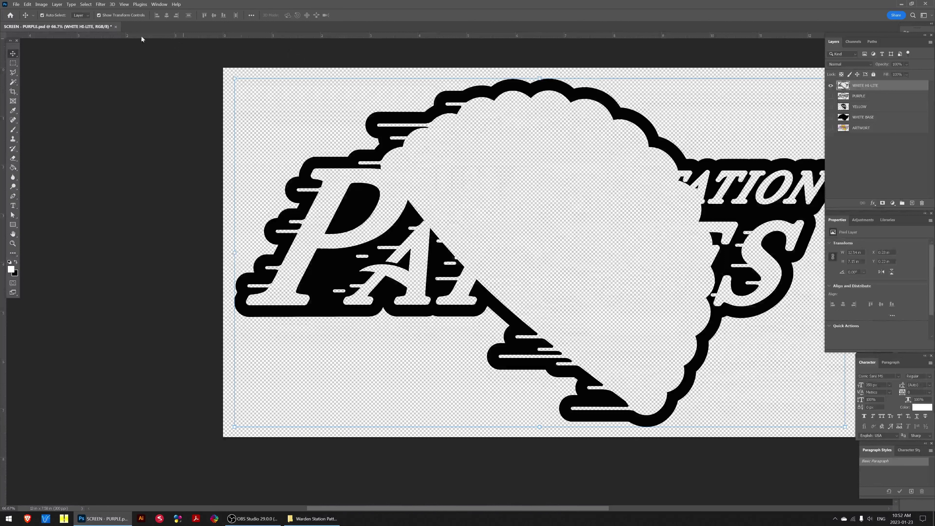
click(17, 4)
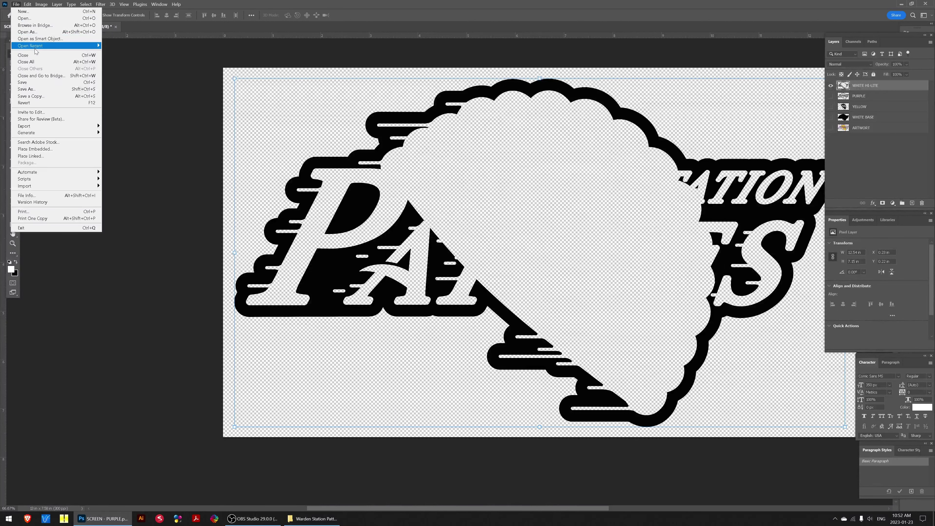
click(51, 89)
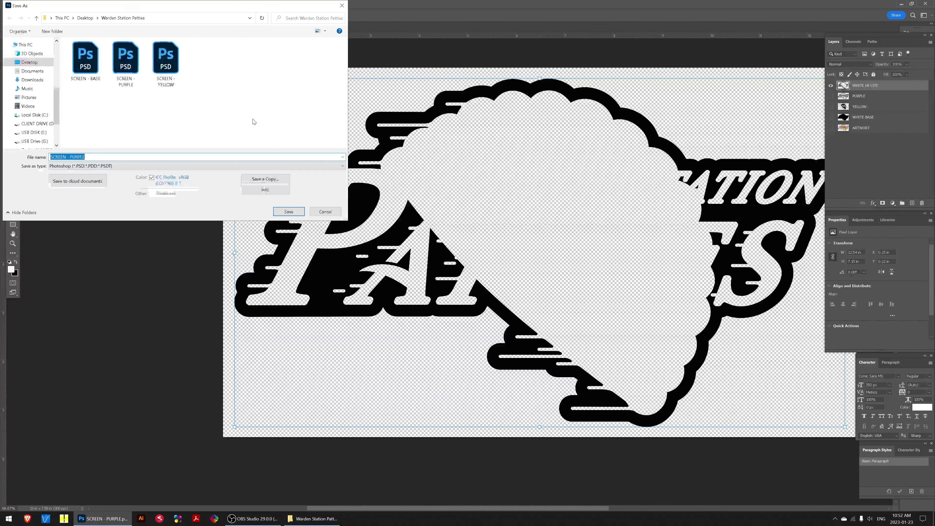
key(End)
key(ctrl+shift+Left)
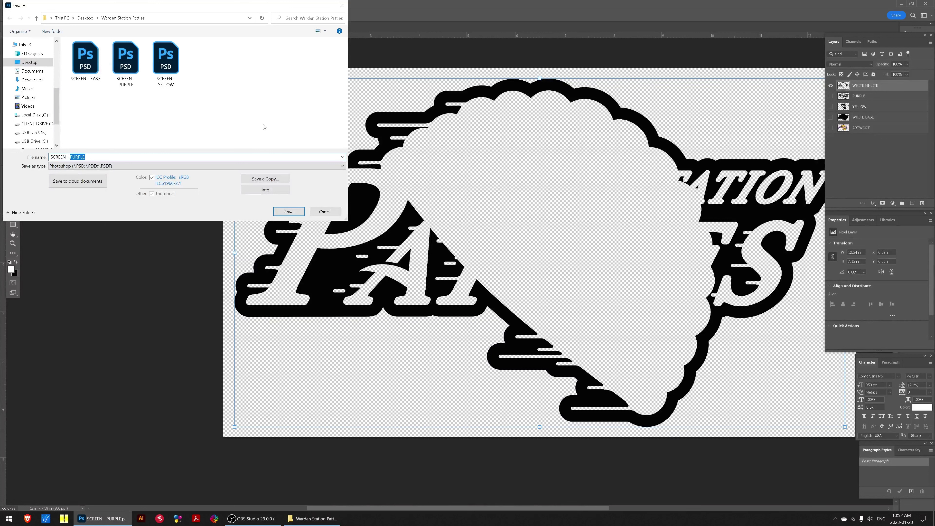
text(HI-LIT)
key(Return)
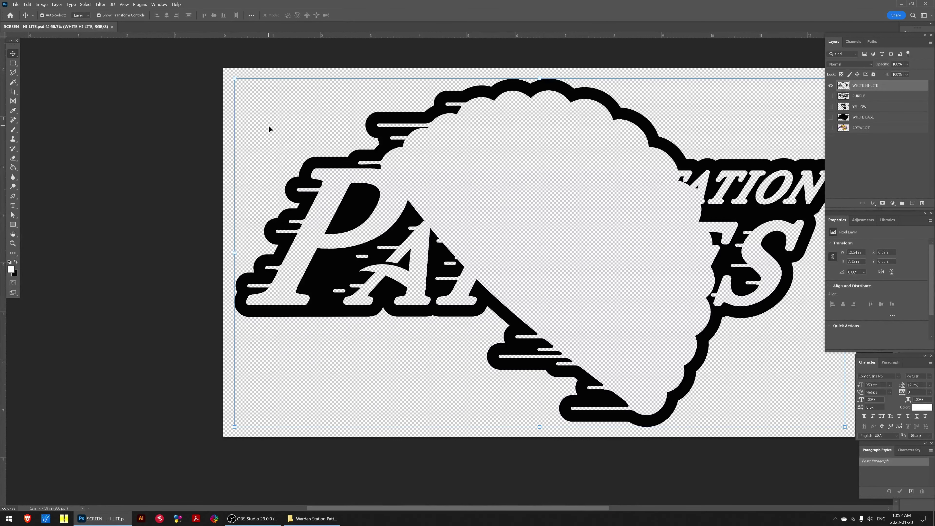